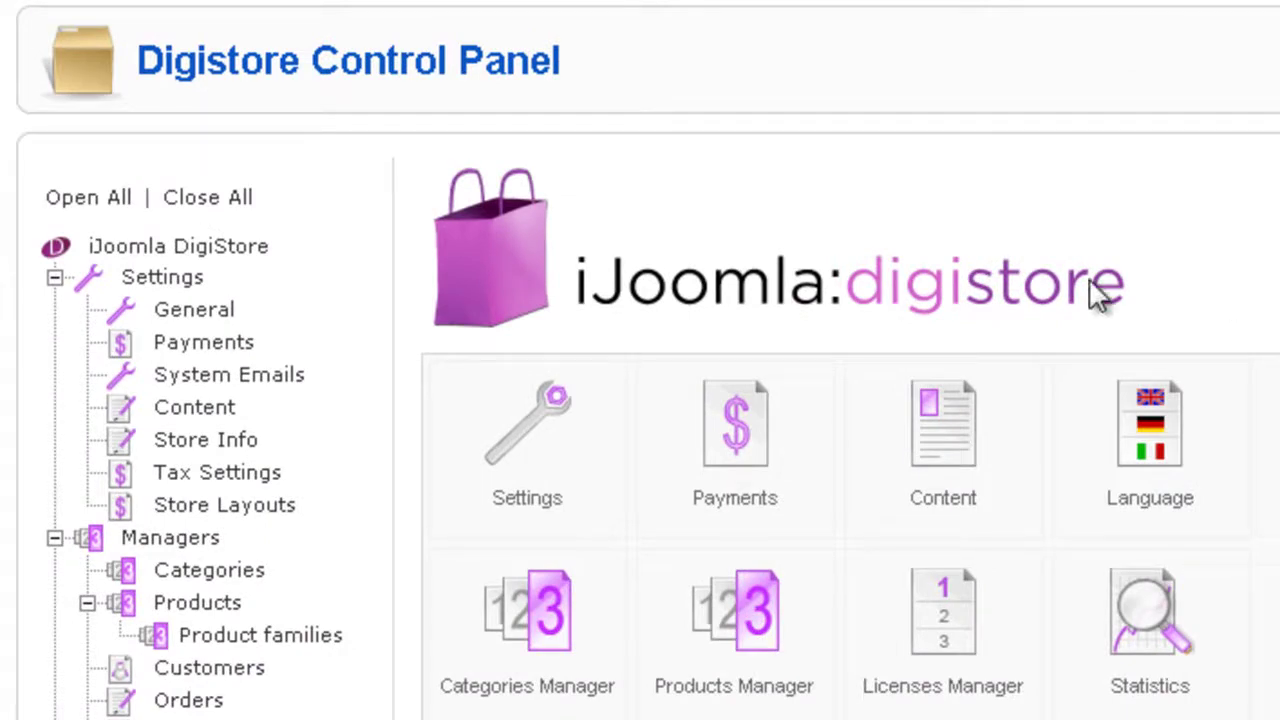
Scroll the control panel tree and open Managers > Orders.
scroll(690, 140, "down", 2)
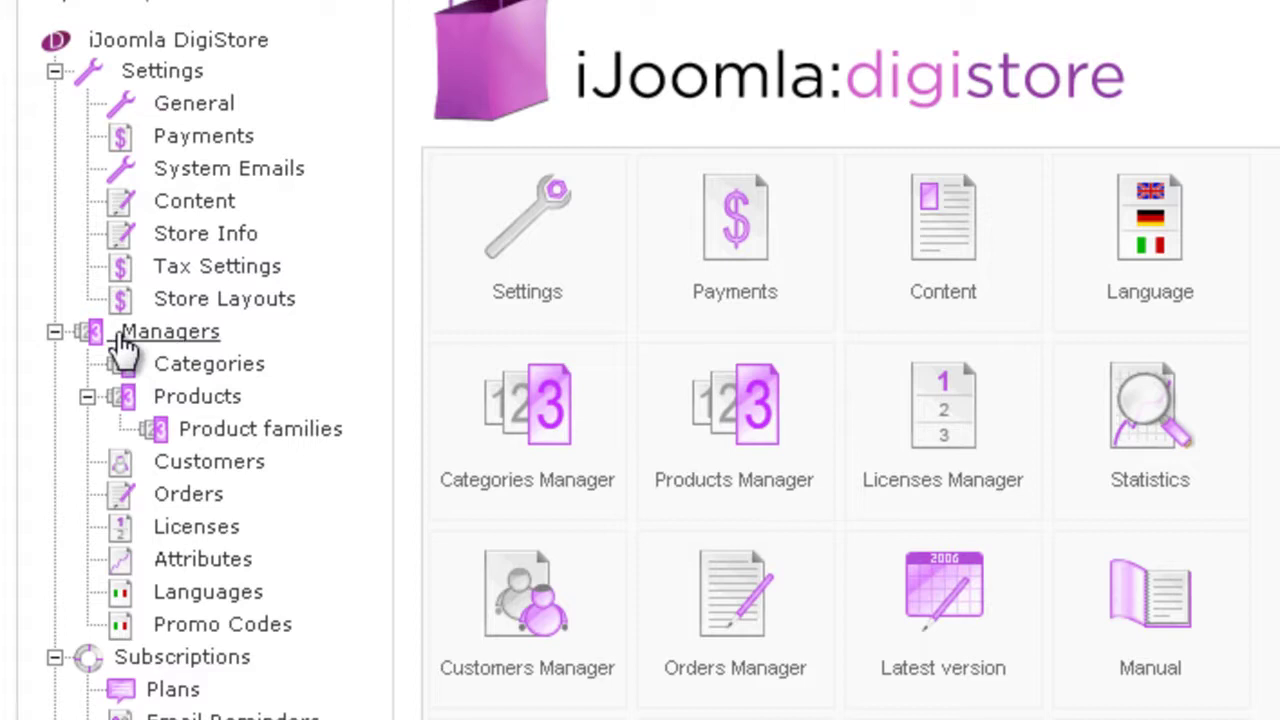
left_click(170, 496)
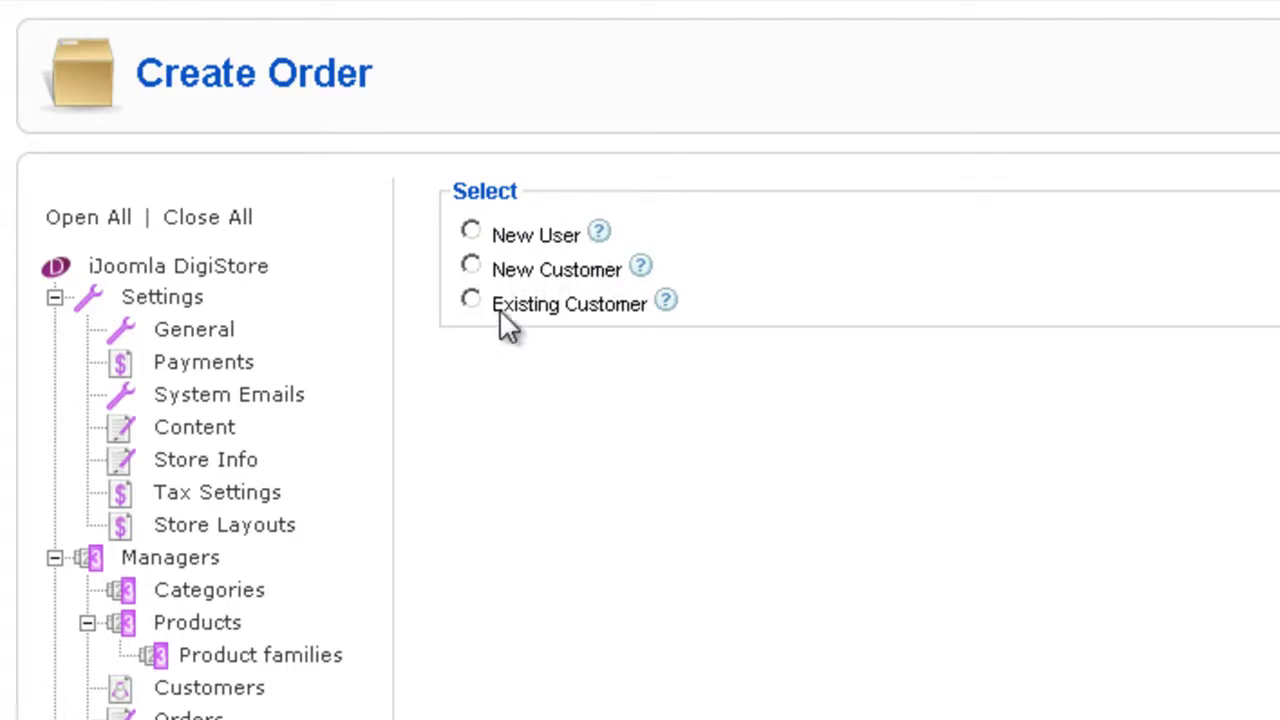
Start a new order and choose New User as its starting point.
mouse_move(71, 6)
left_click(472, 233)
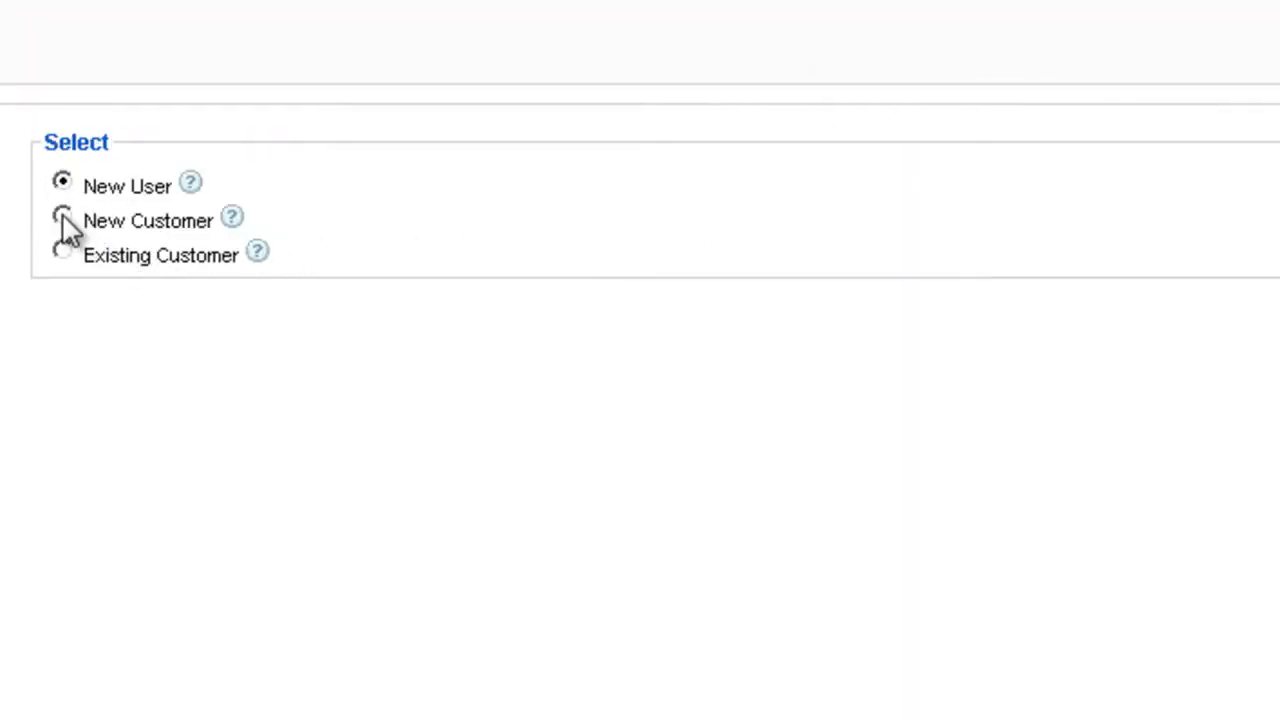
left_click(62, 217)
double_click(257, 180)
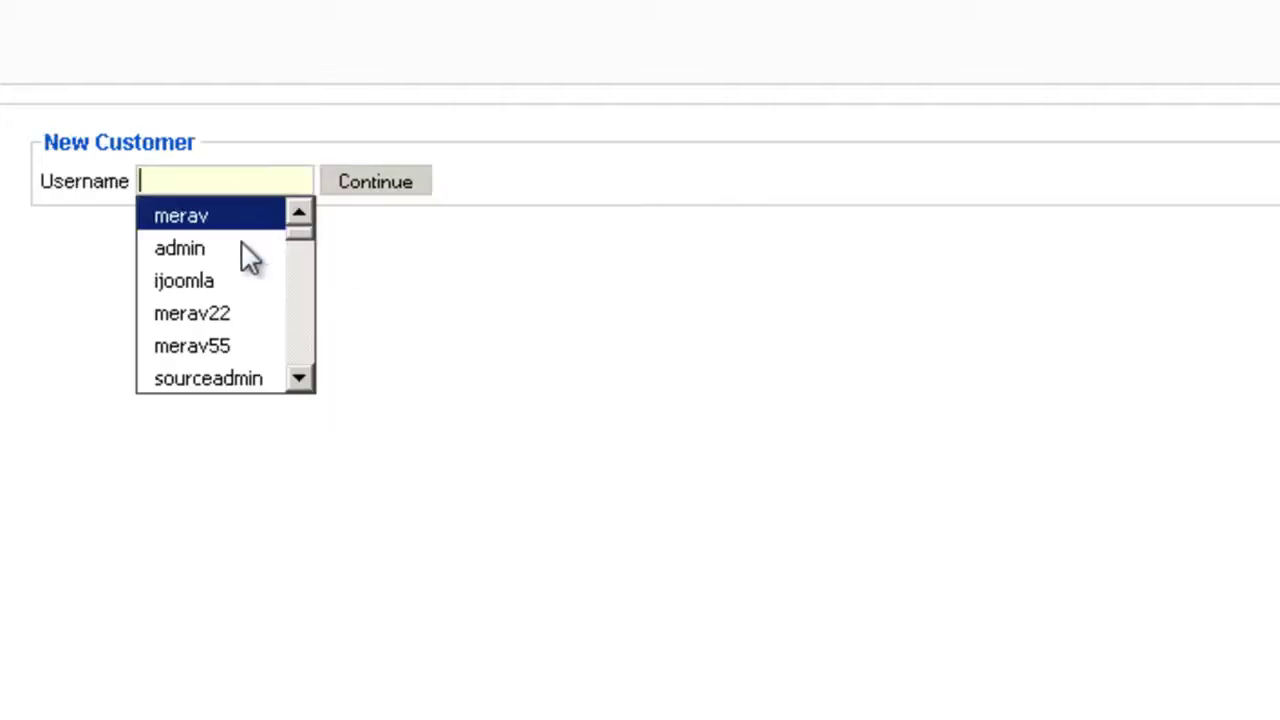
left_click(219, 312)
left_click(343, 180)
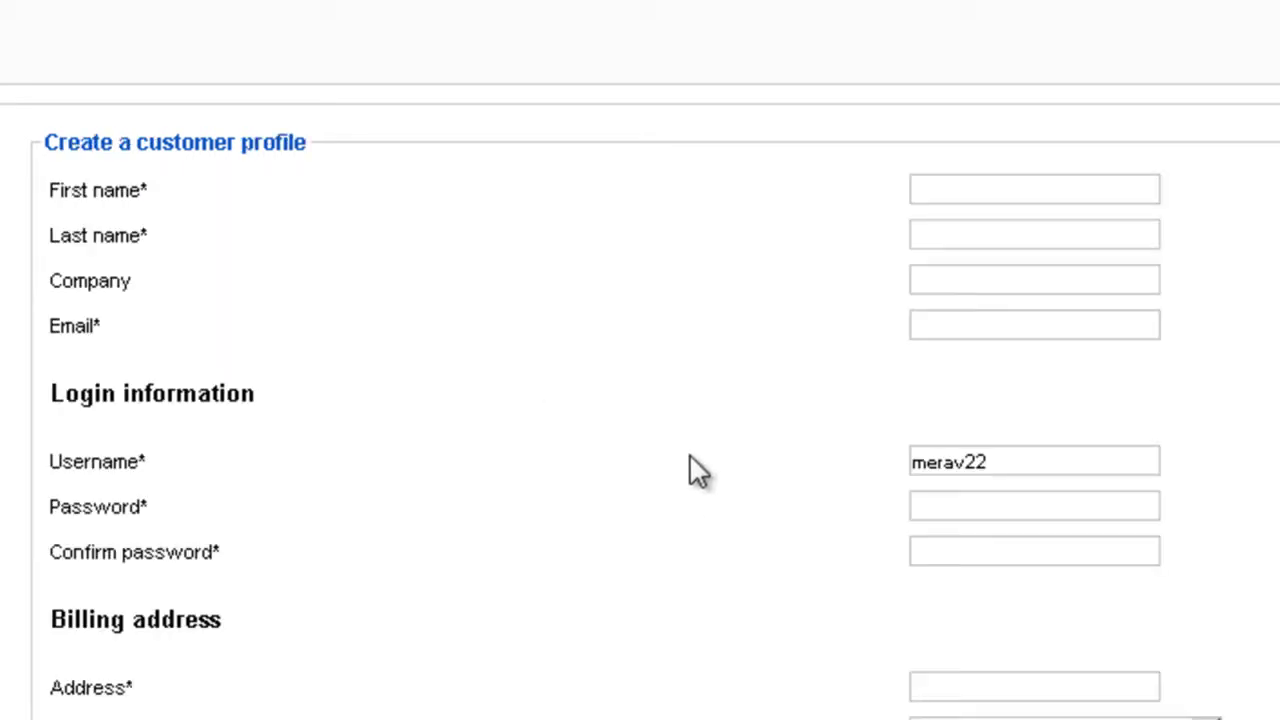
scroll(694, 471, "down", 3)
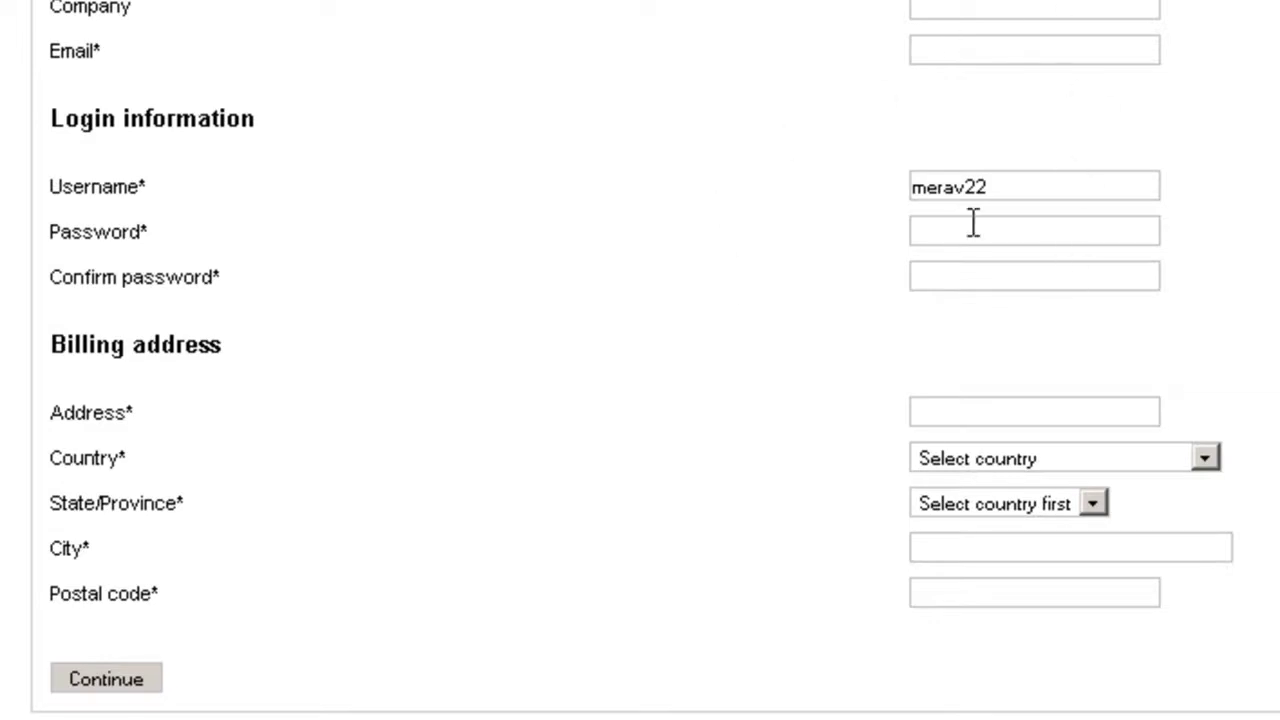
left_click_drag(1033, 187, 809, 191)
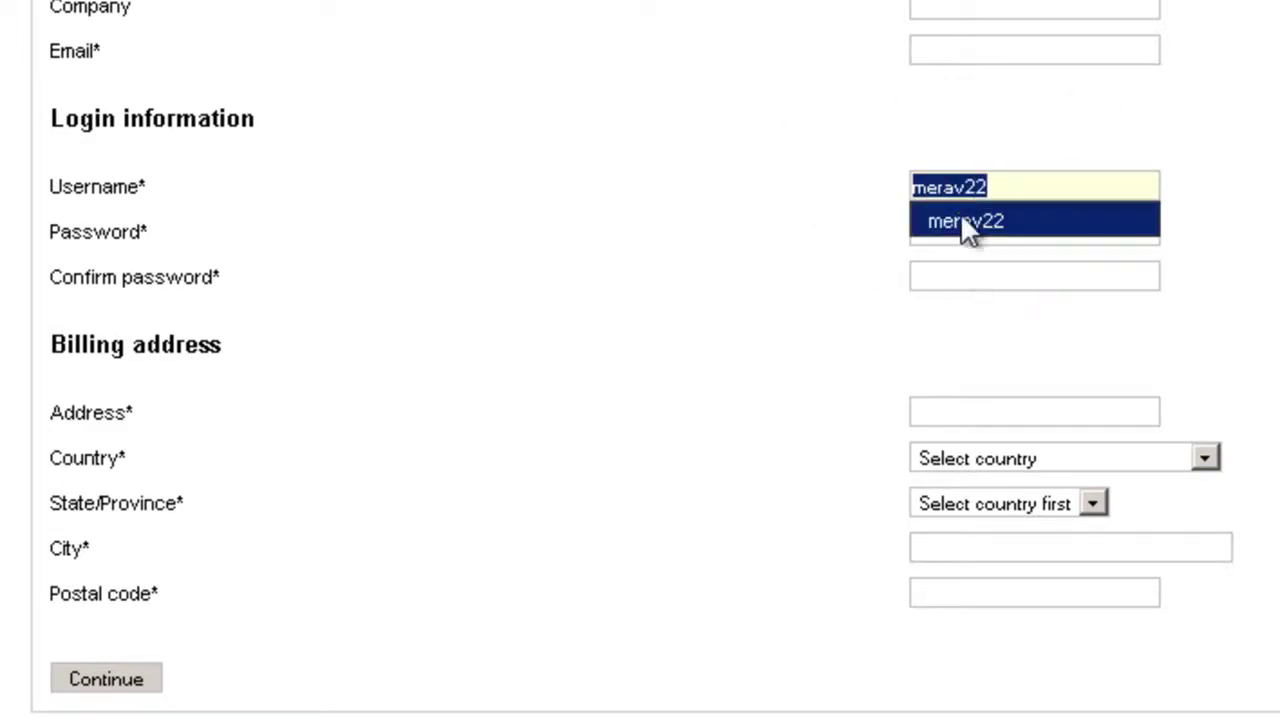
left_click(899, 224)
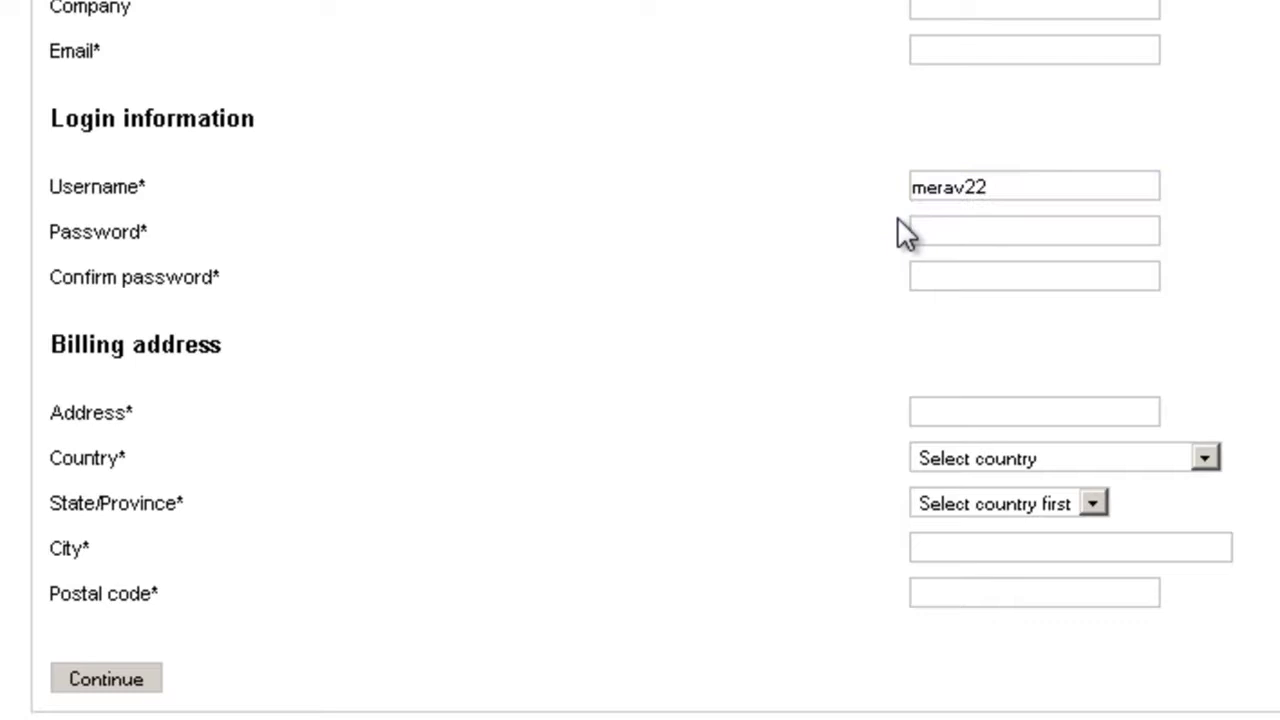
scroll(893, 234, "up", 3)
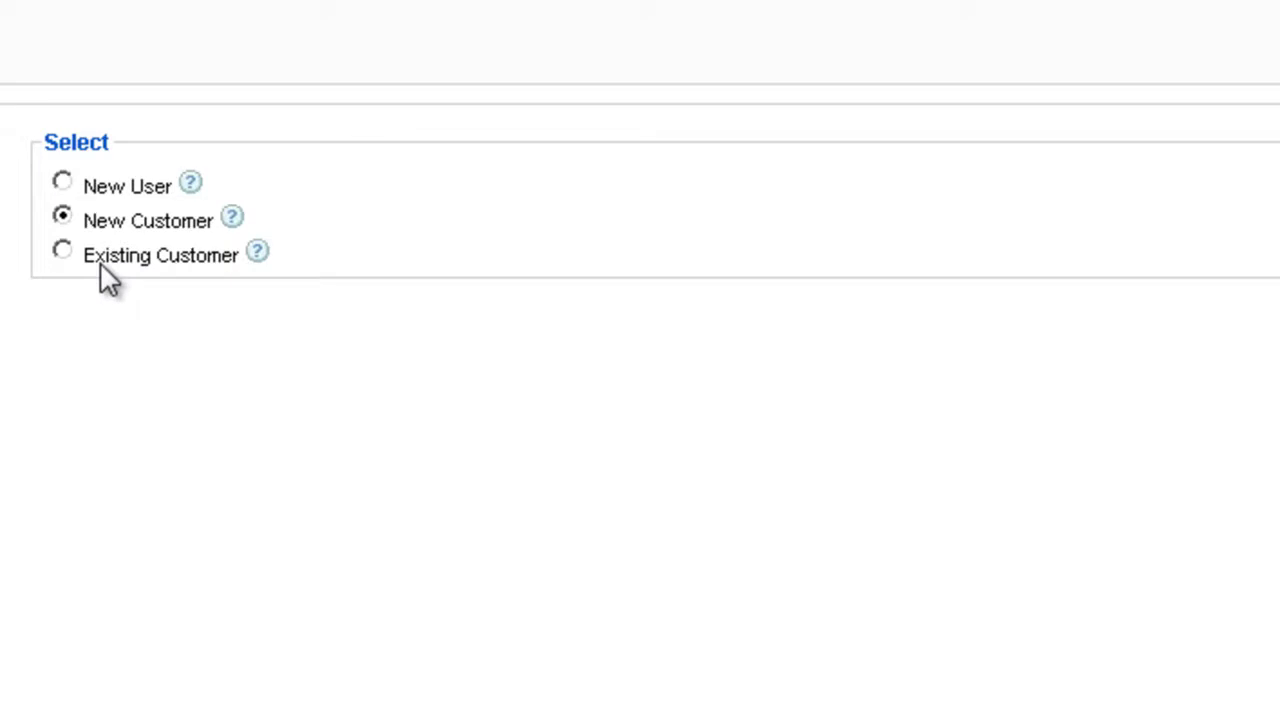
Choose Existing Customer, enter the customer's username, and continue to the order form.
left_click(64, 252)
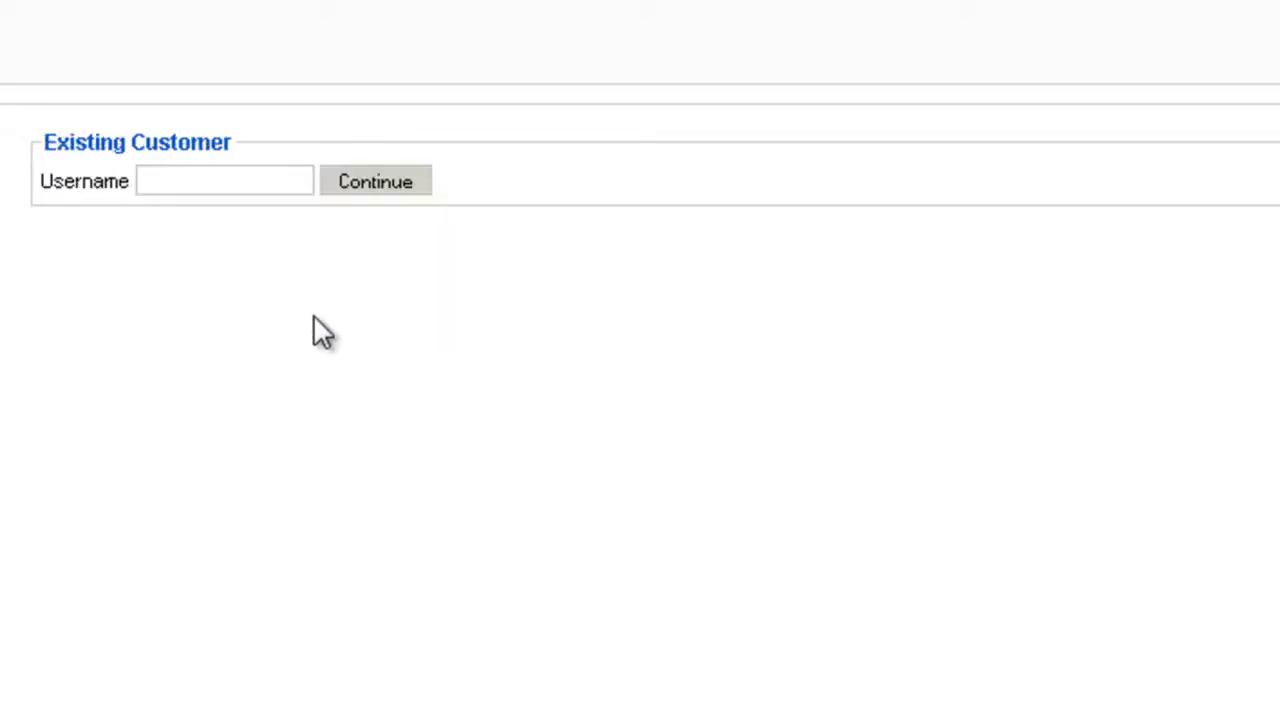
double_click(229, 184)
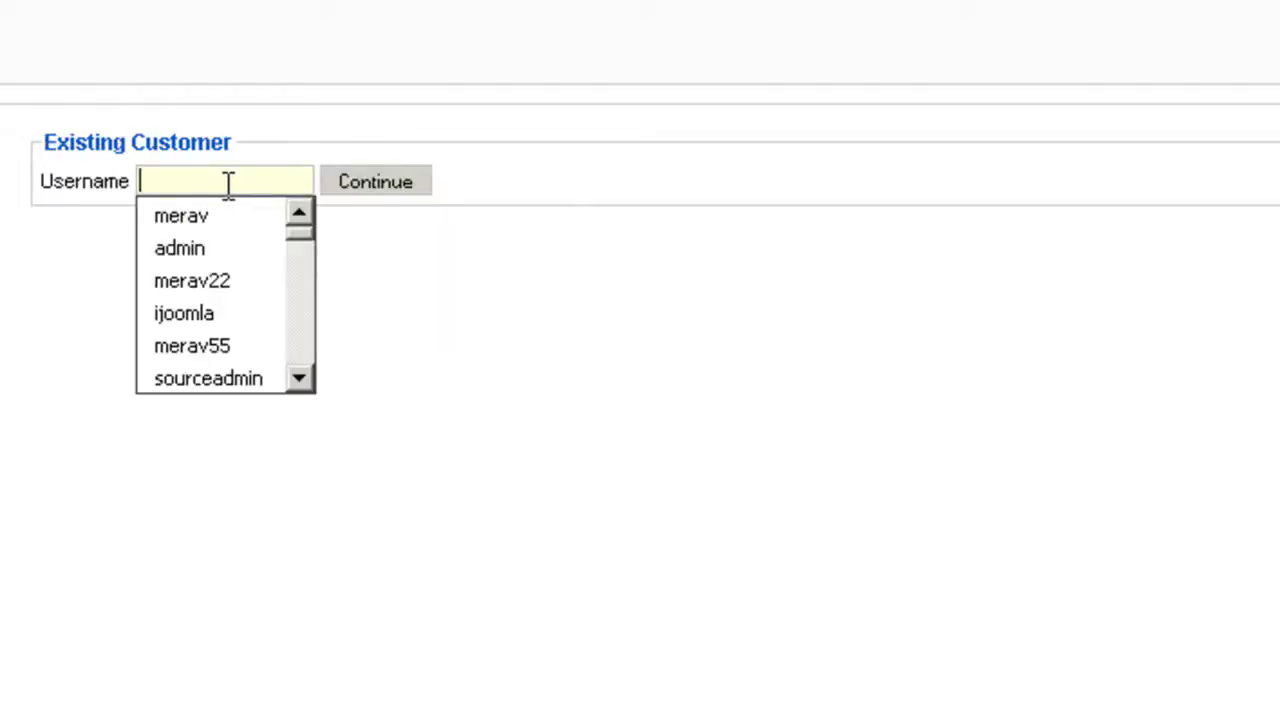
type("merav")
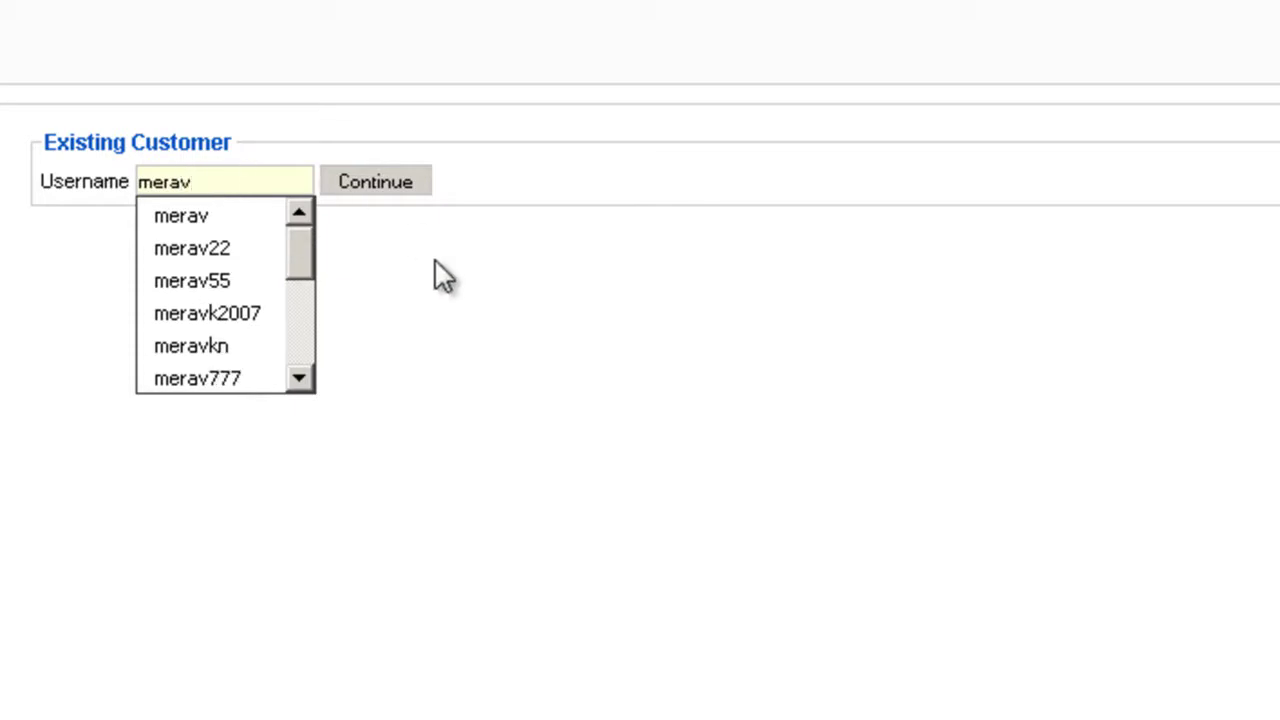
left_click(420, 228)
left_click(410, 186)
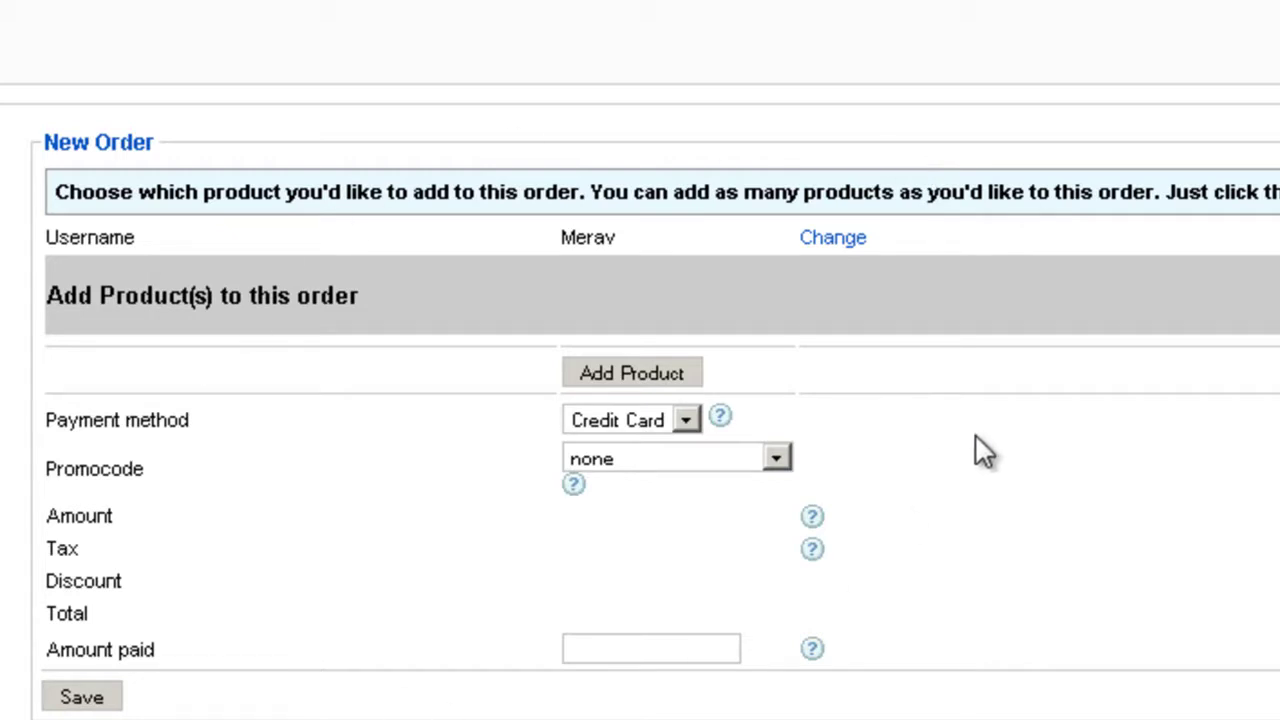
Add three empty product lines to the order.
scroll(990, 460, "down", 3)
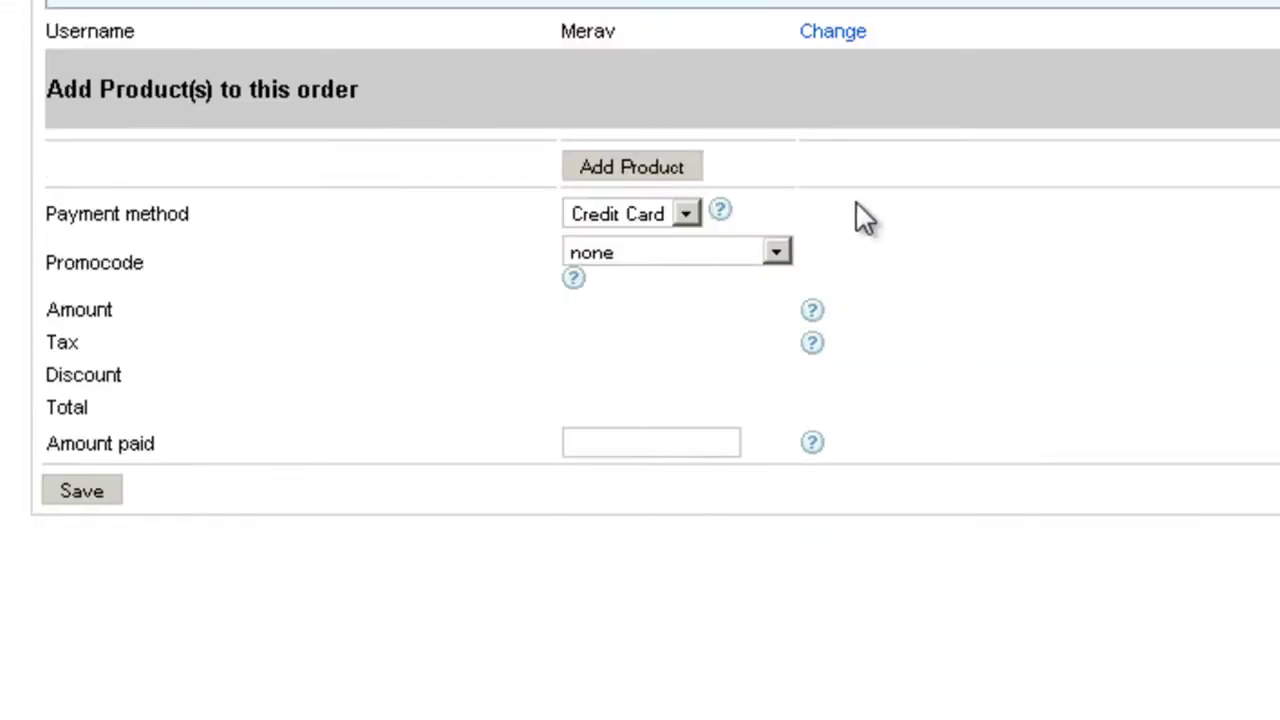
left_click(631, 168)
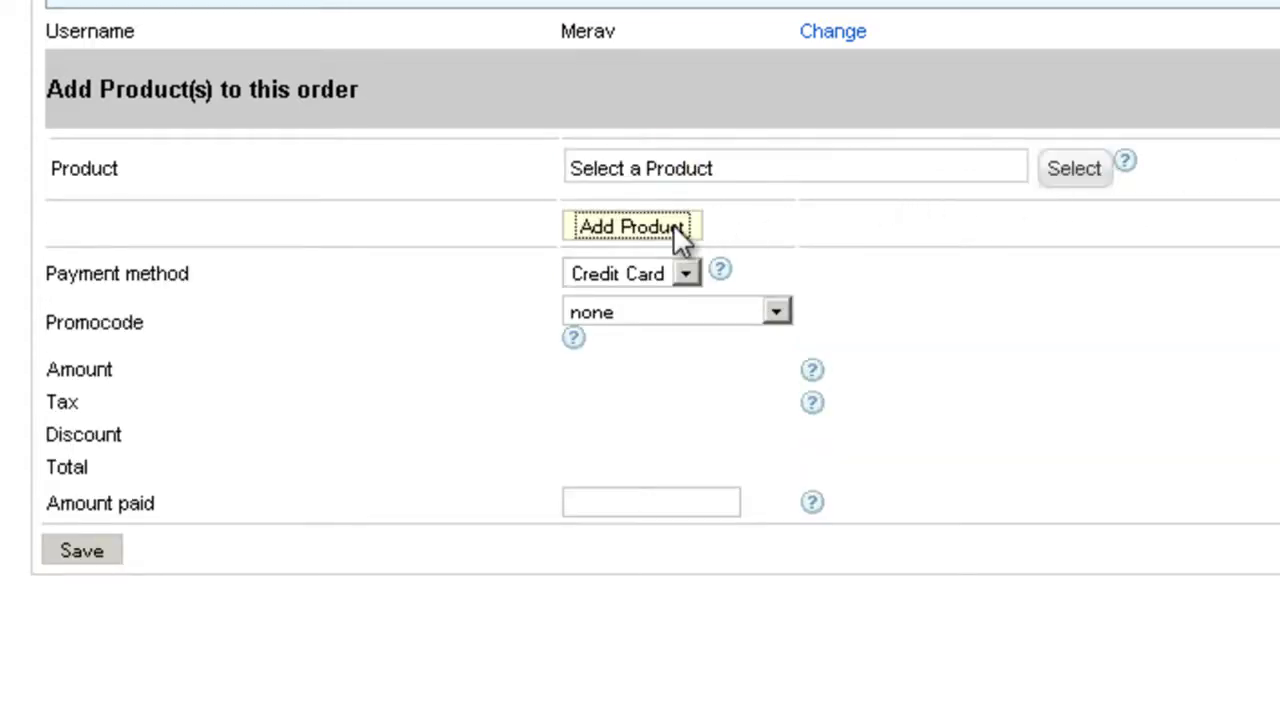
left_click(673, 226)
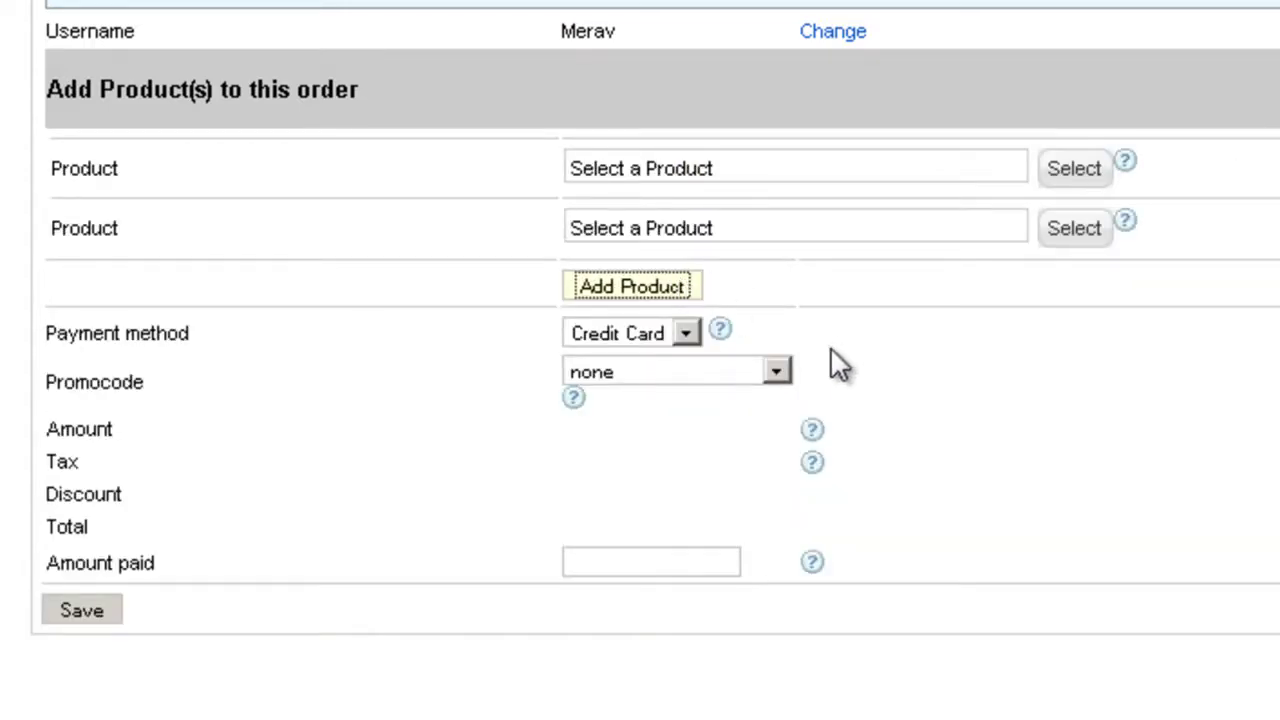
key("Return")
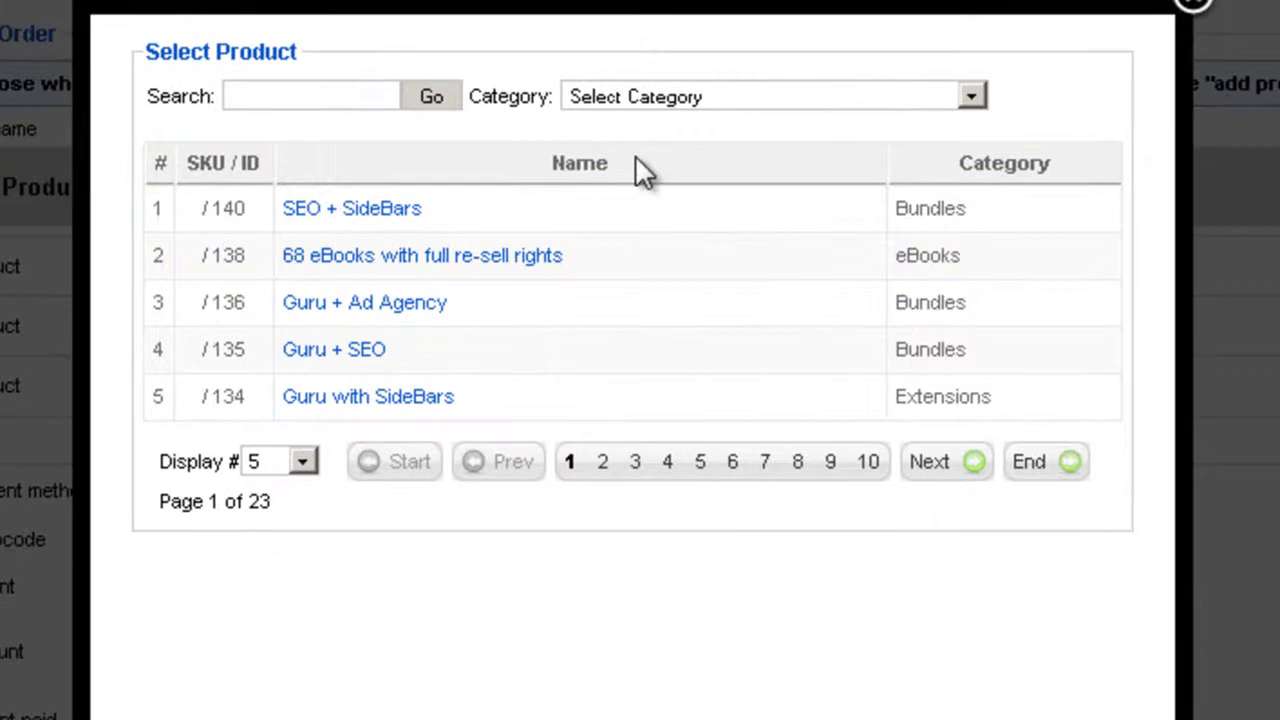
Filter products to the Extensions category and pick Guru as the first product.
left_click(684, 100)
left_click(669, 189)
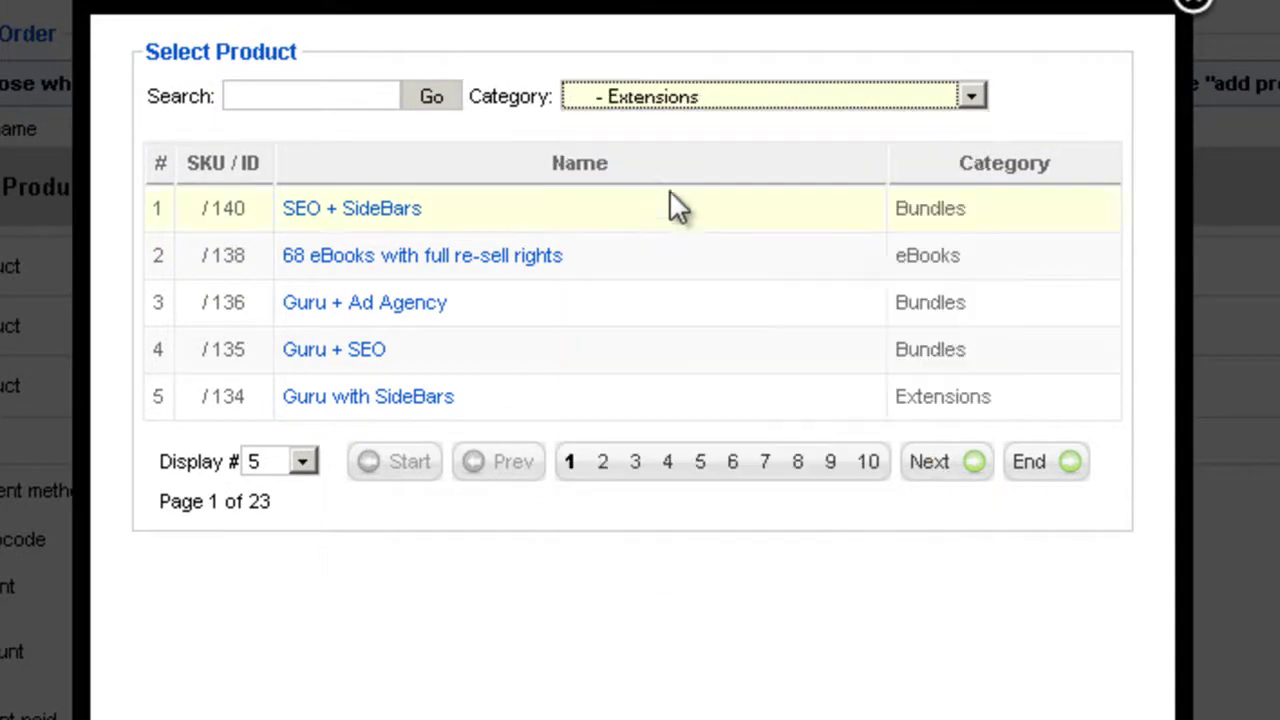
left_click(305, 257)
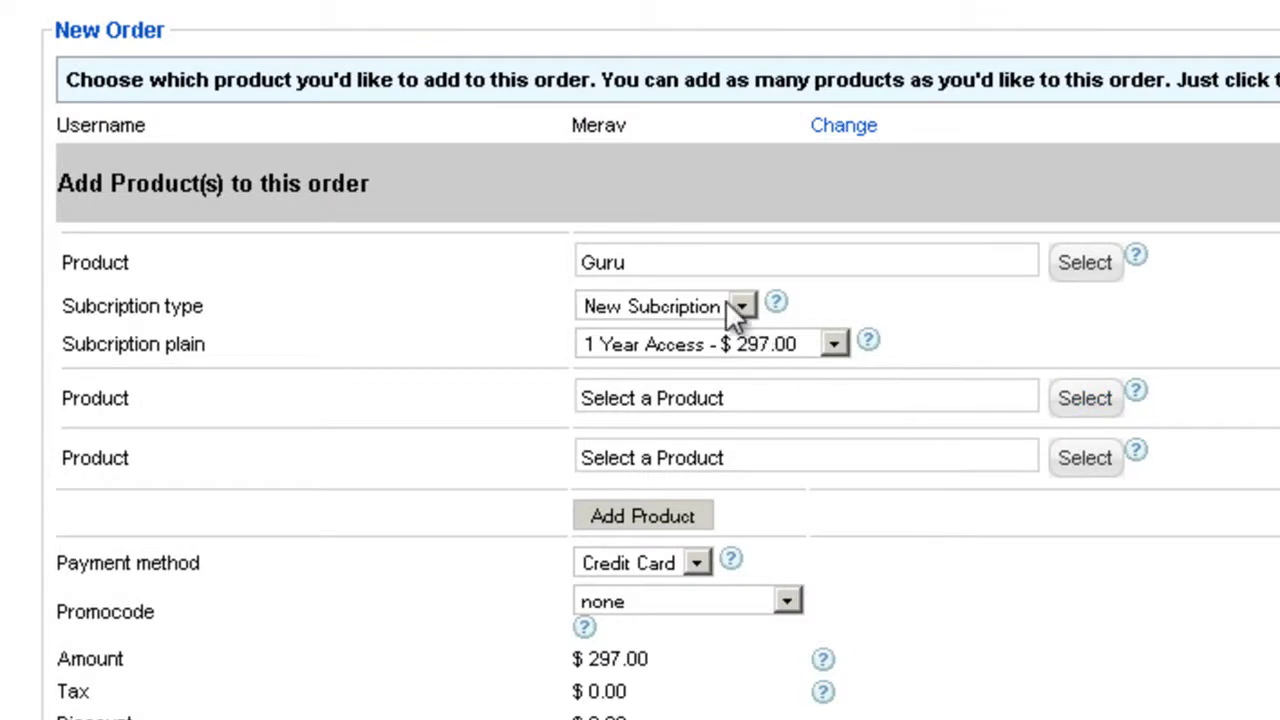
Keep Guru as a New Subscription on the 1 Year Access $297.00 plan.
left_click(728, 303)
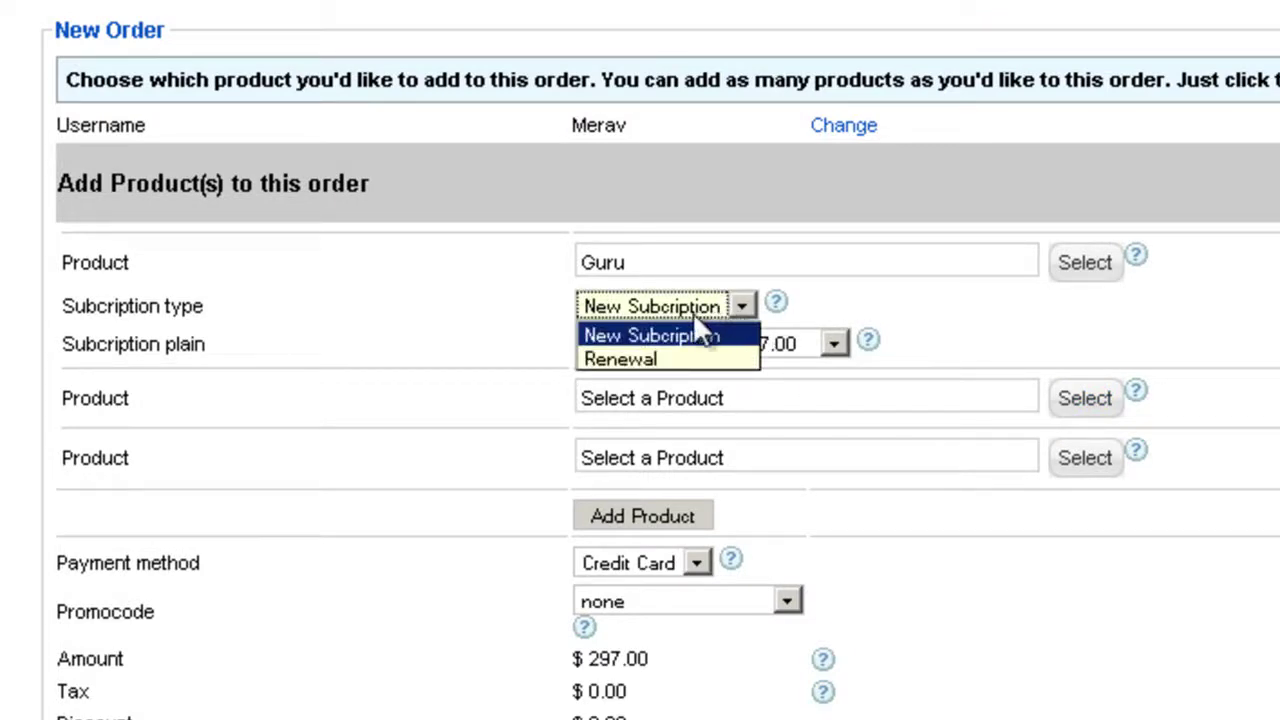
left_click(678, 362)
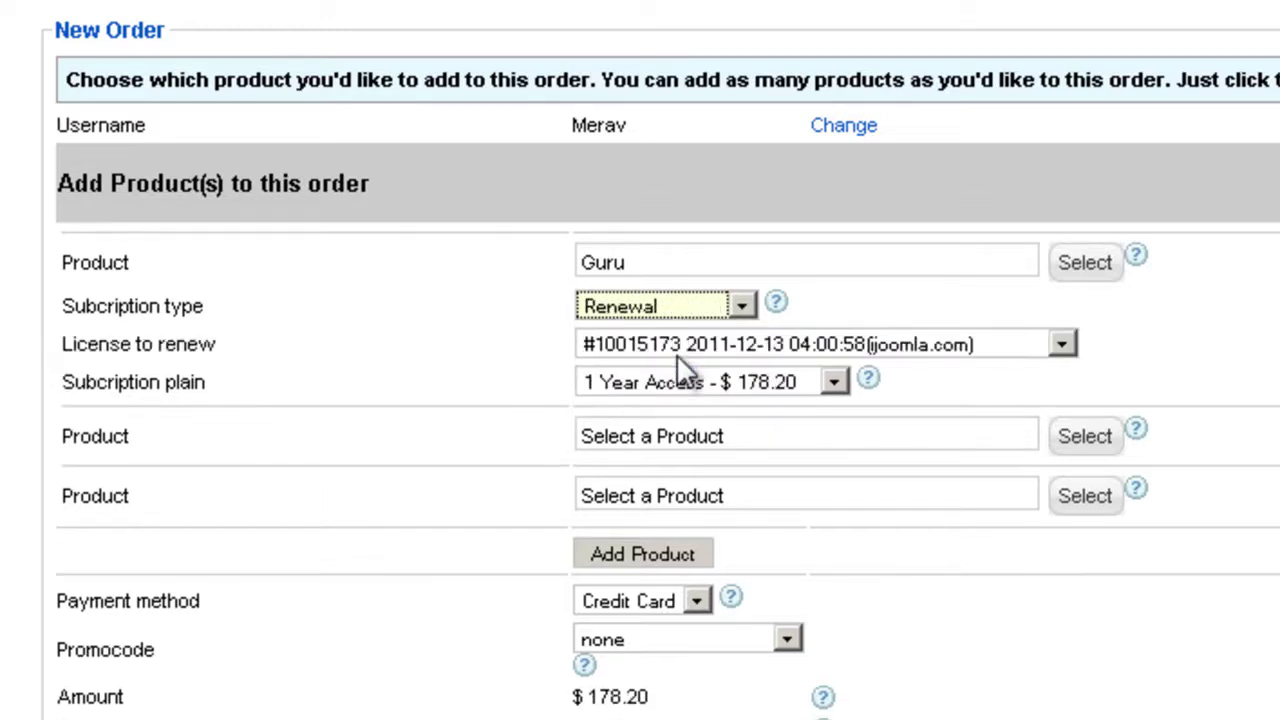
left_click(825, 347)
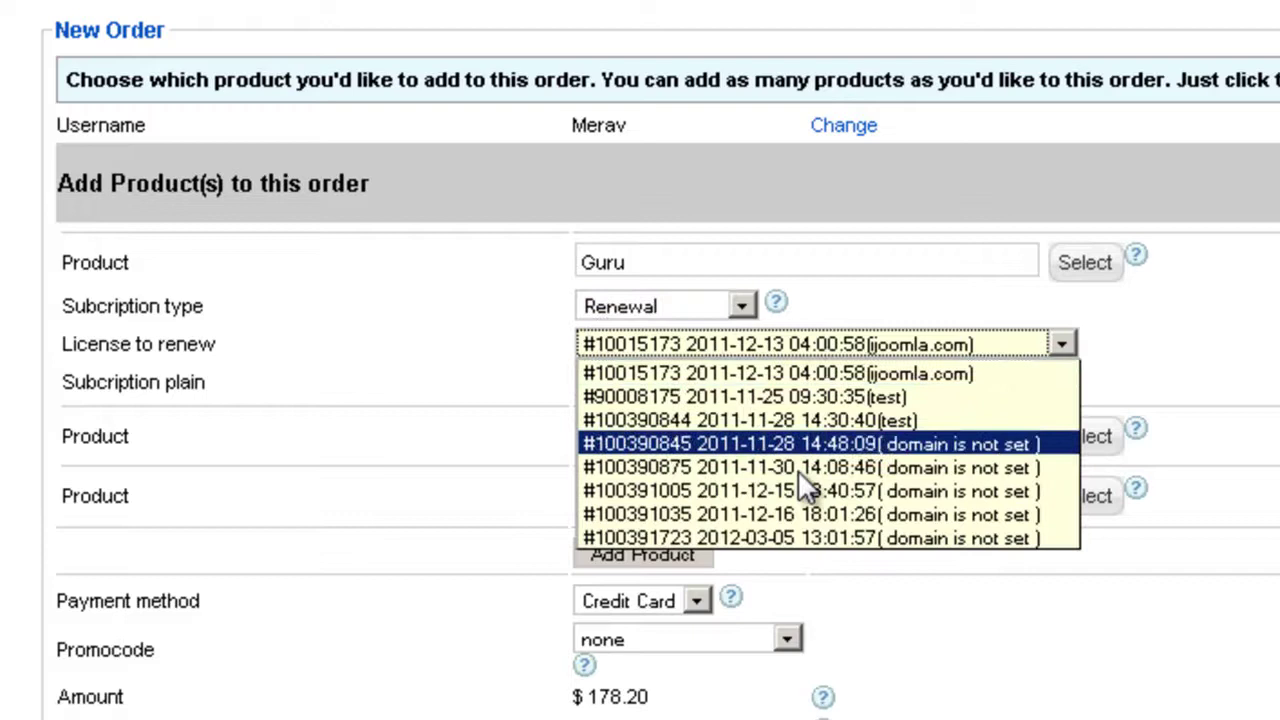
left_click(839, 291)
left_click(667, 308)
left_click(669, 331)
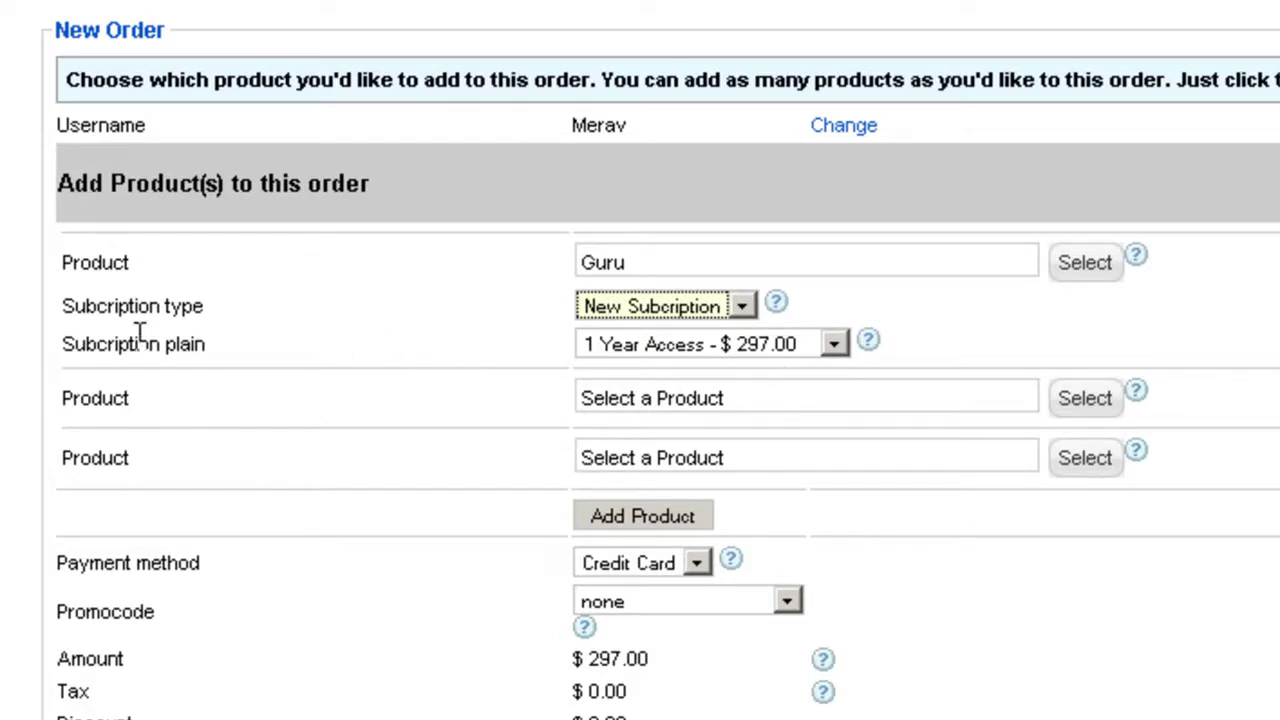
left_click(785, 350)
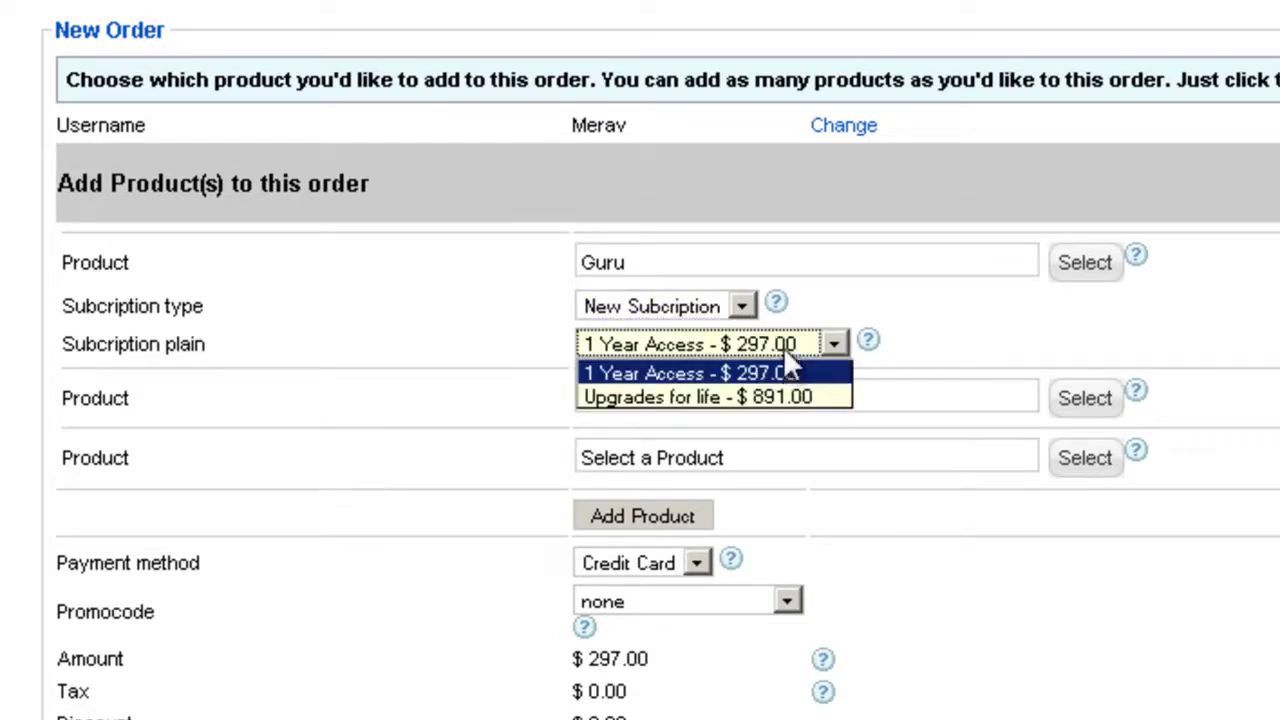
left_click(975, 331)
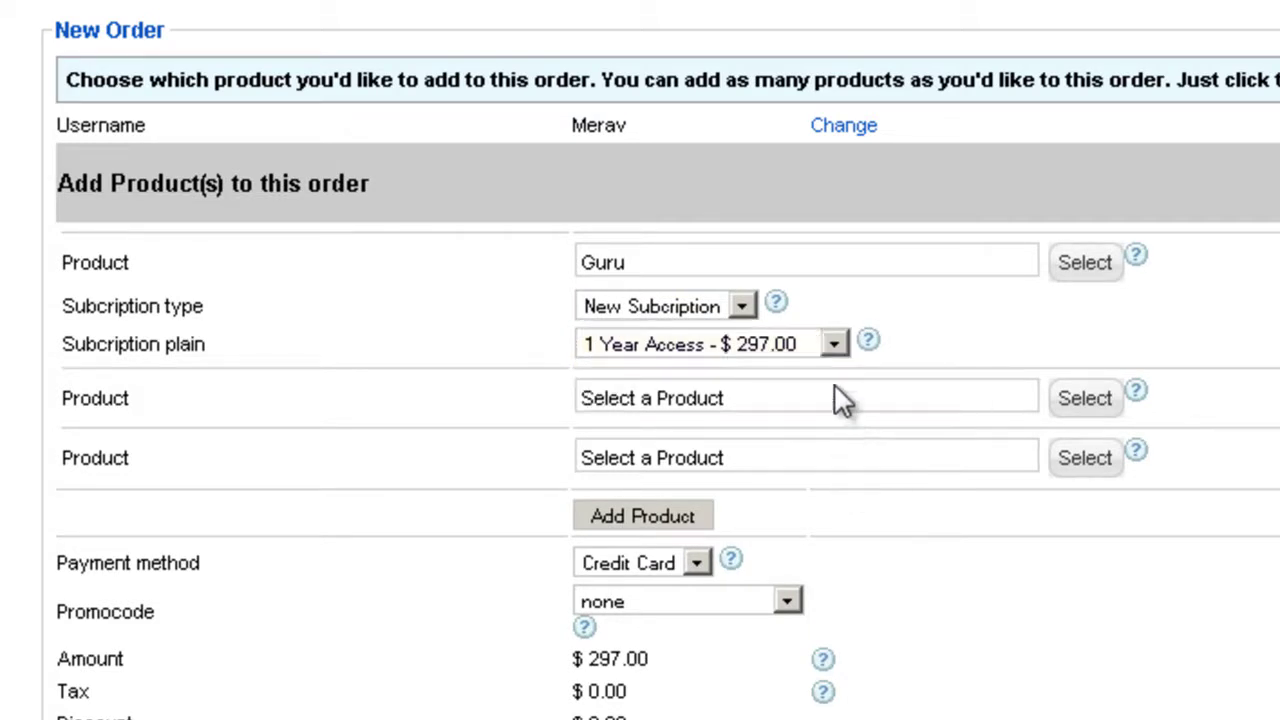
Add iJoomla SEO from the Extensions category as the second product at $147.00.
left_click(1084, 398)
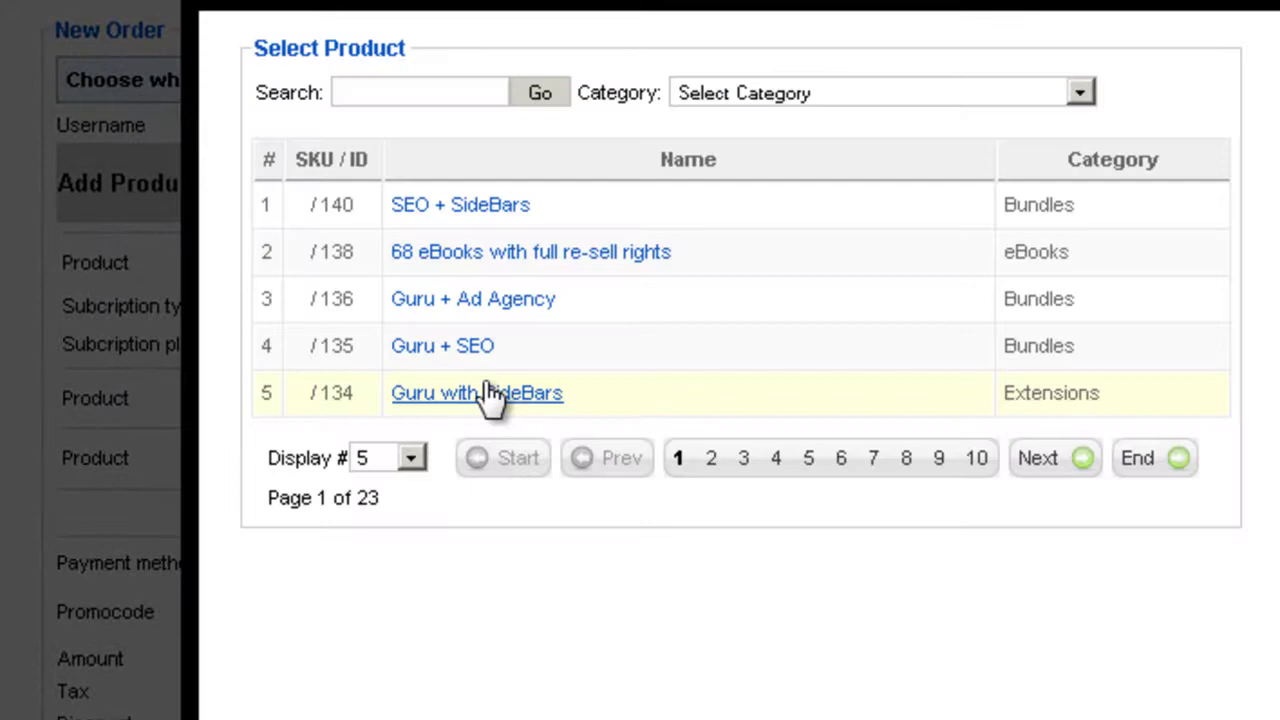
left_click(924, 90)
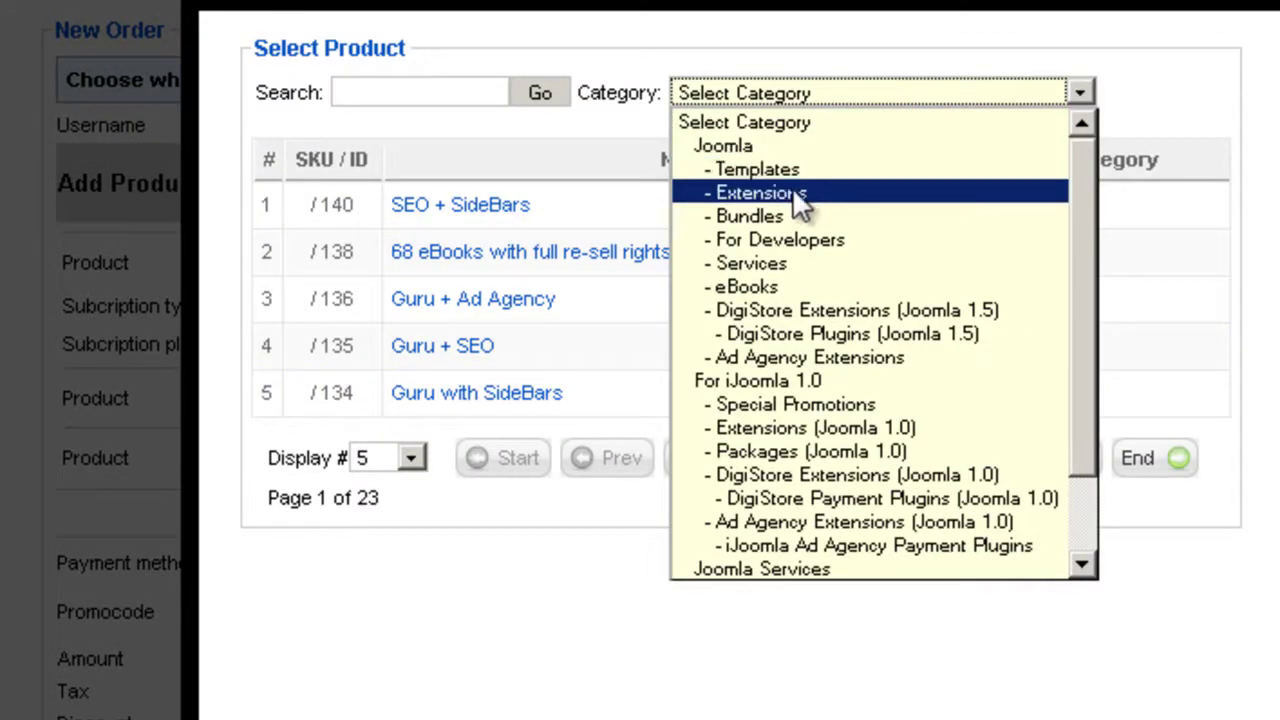
left_click(800, 193)
left_click(421, 300)
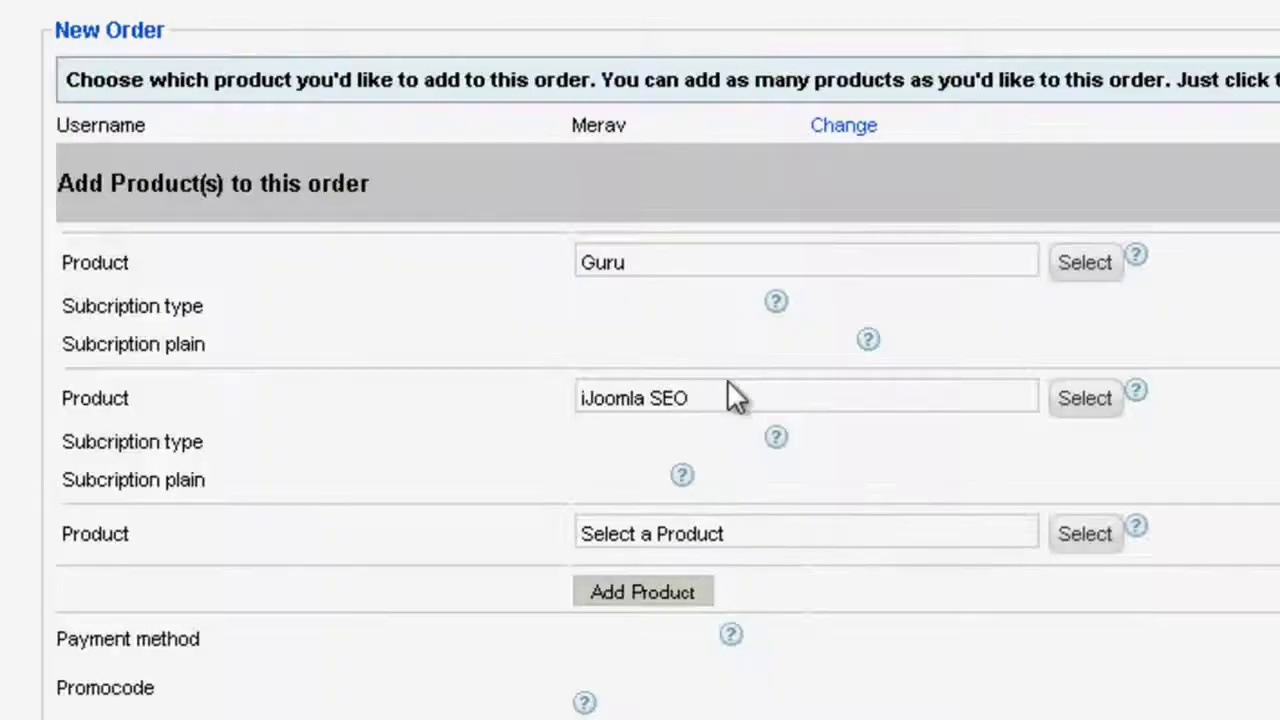
Leave the payment method set to Credit Card.
scroll(804, 441, "down", 3)
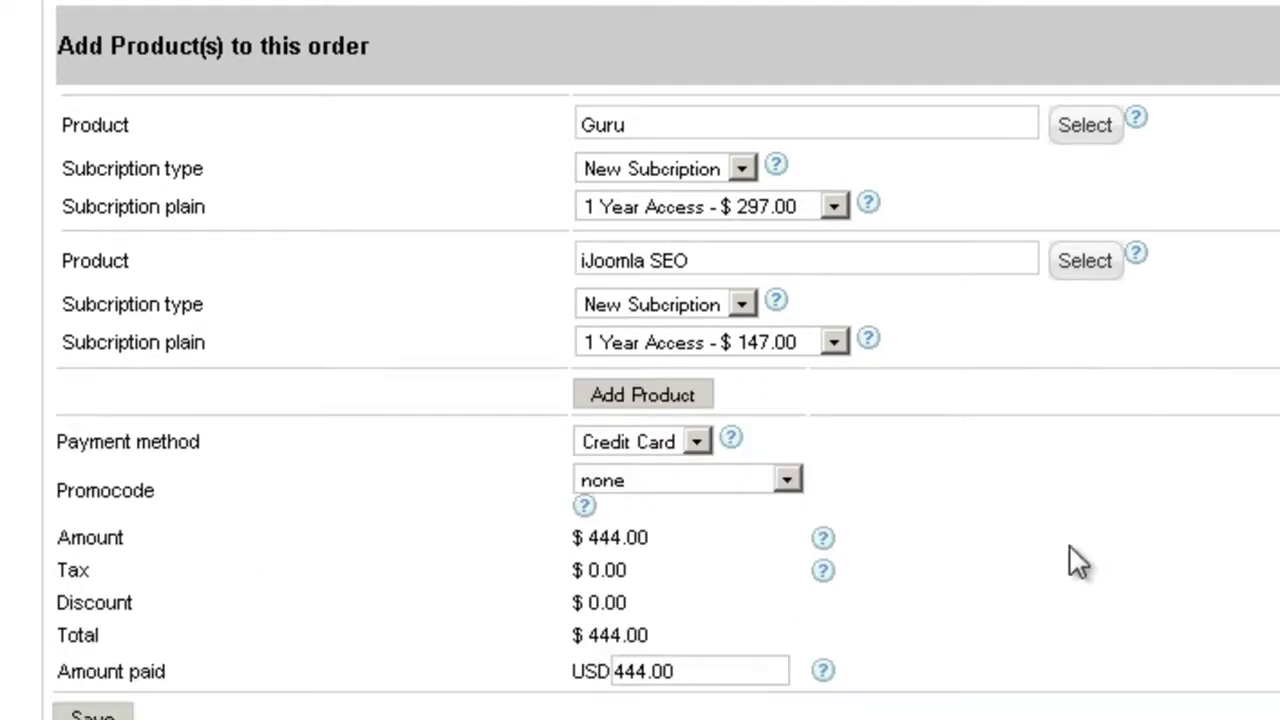
left_click(680, 434)
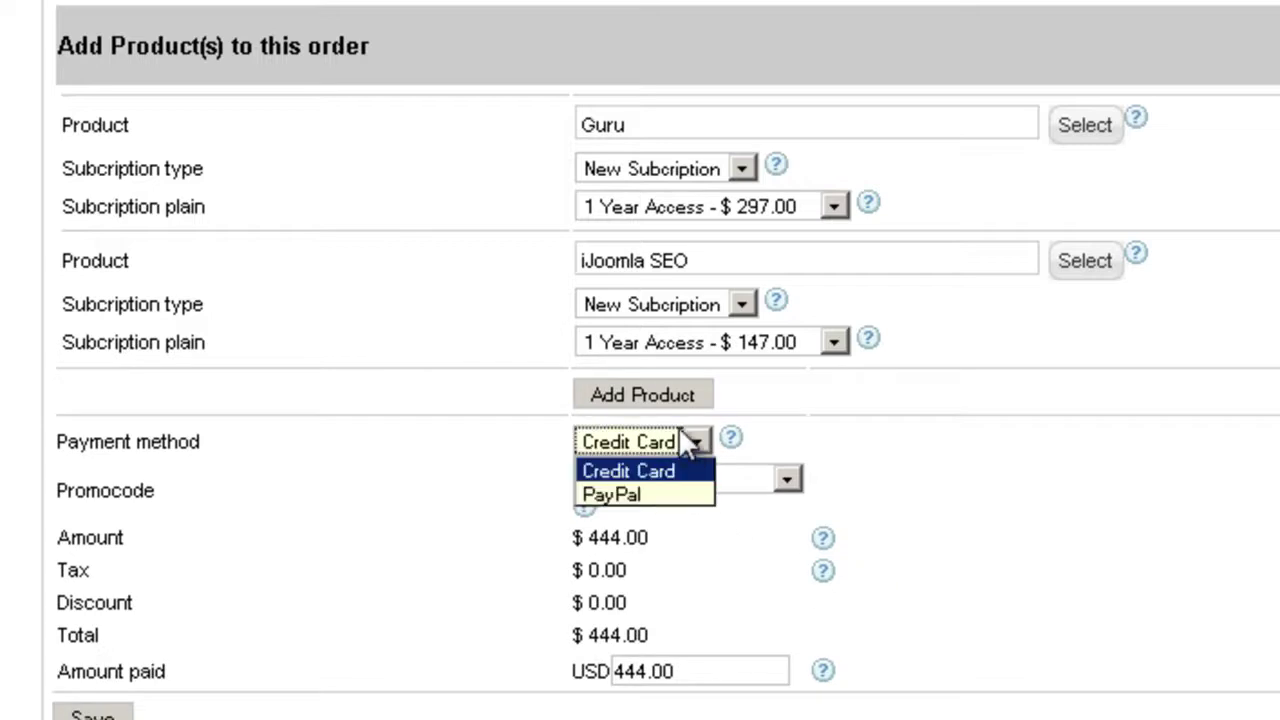
left_click(851, 462)
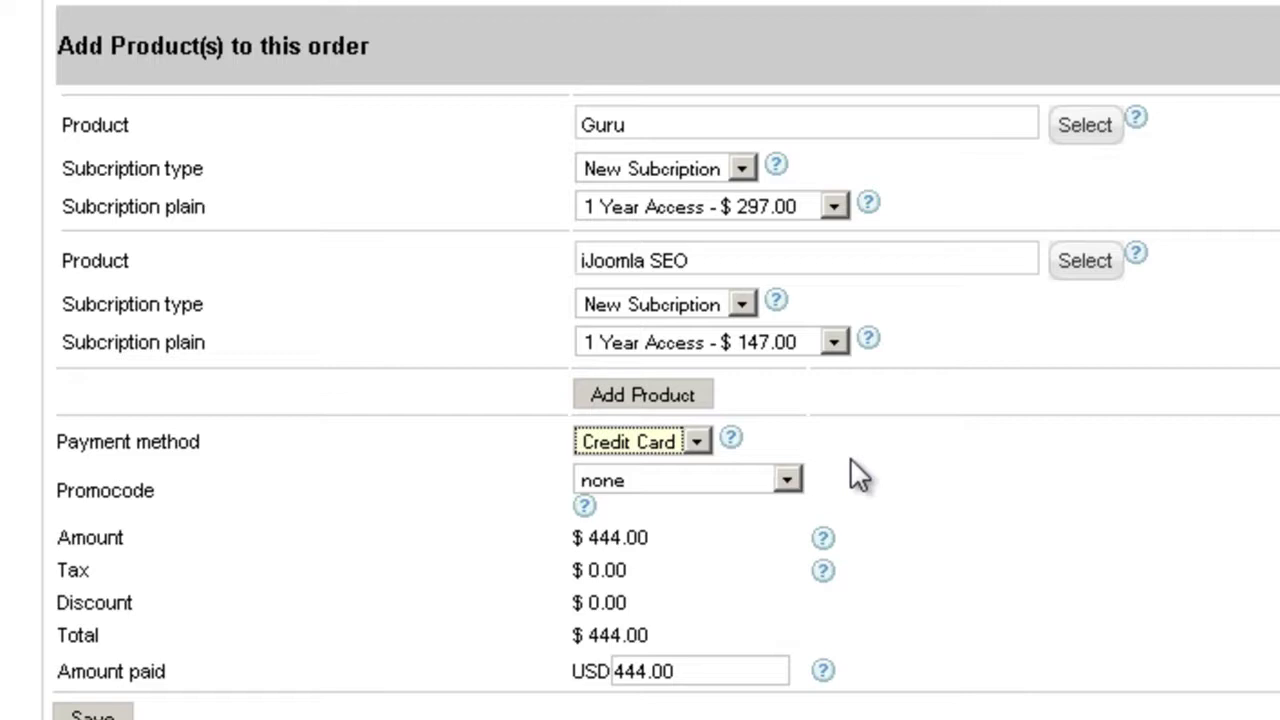
scroll(855, 460, "down", 3)
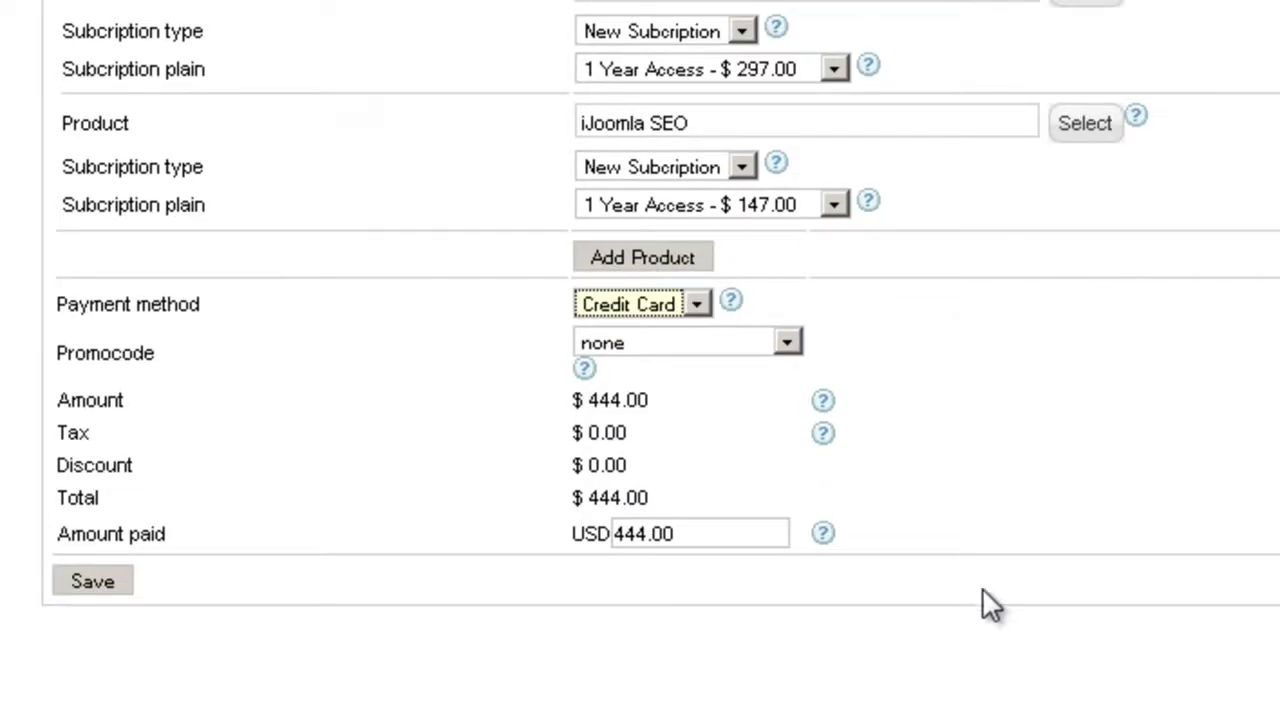
Keep Credit Card payment and apply promo code 5050 for a $59.00 discount.
left_click(680, 306)
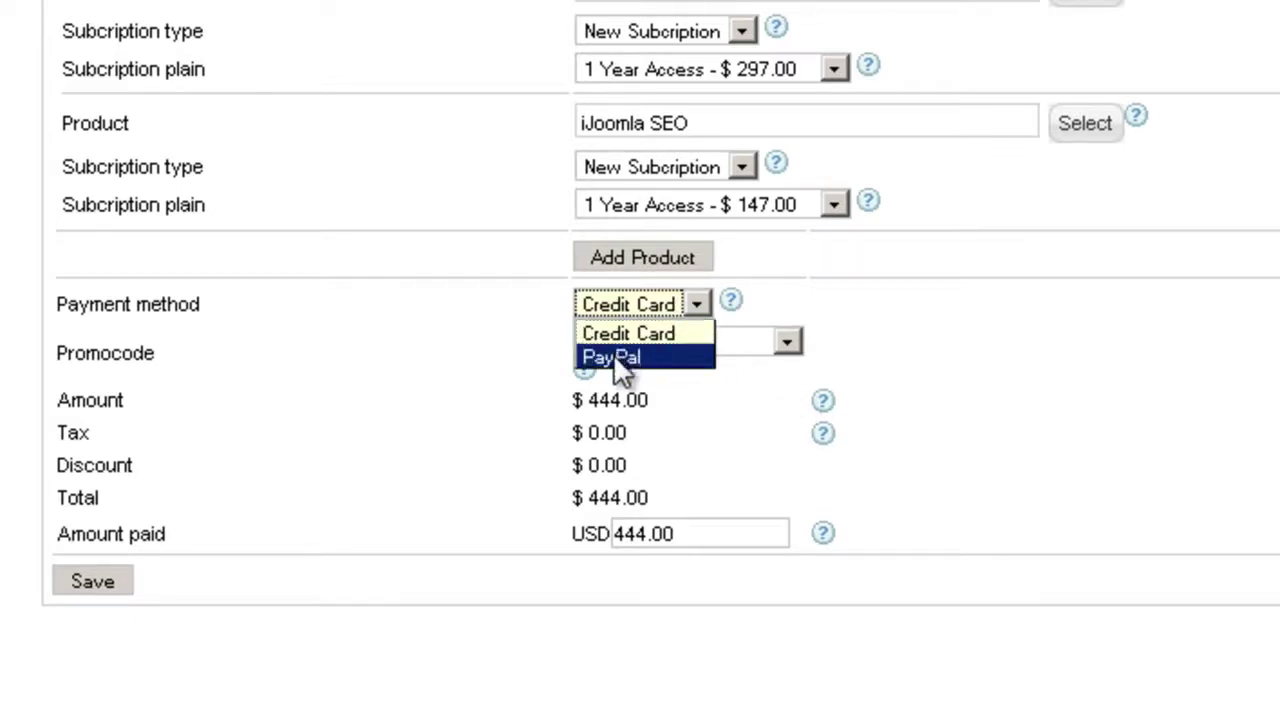
left_click(947, 389)
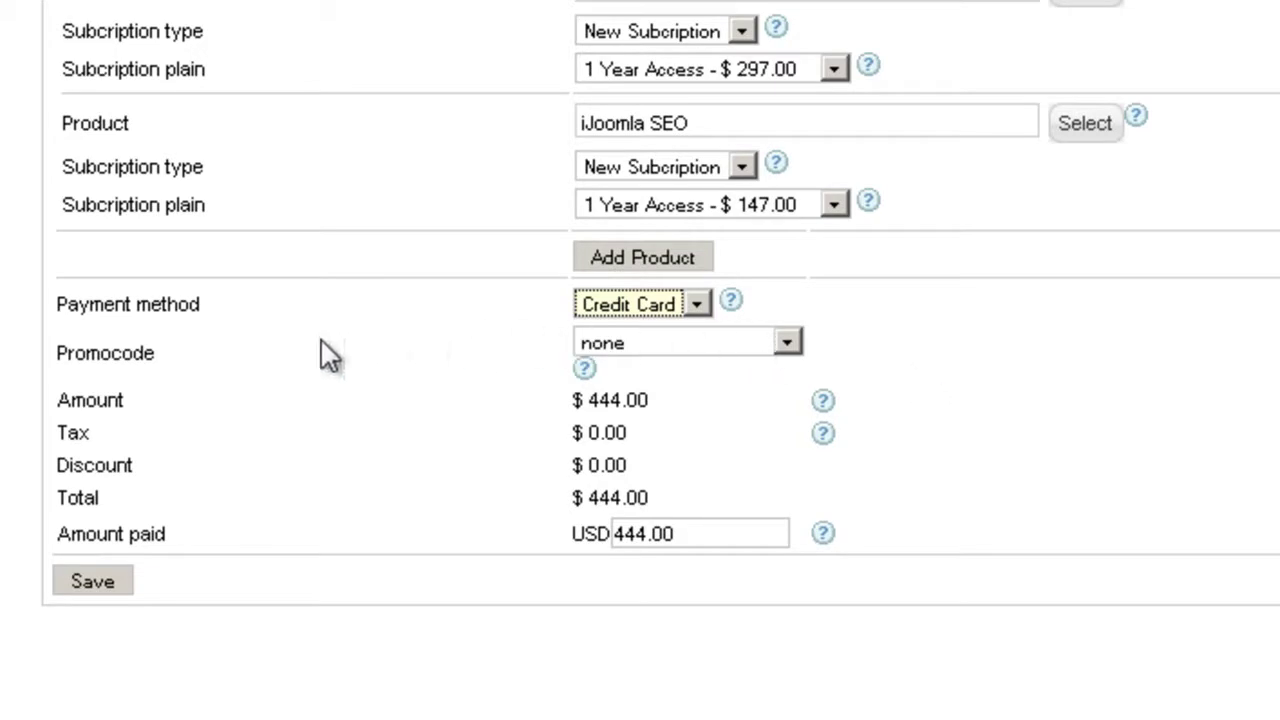
left_click(651, 343)
scroll(671, 594, "down", 3)
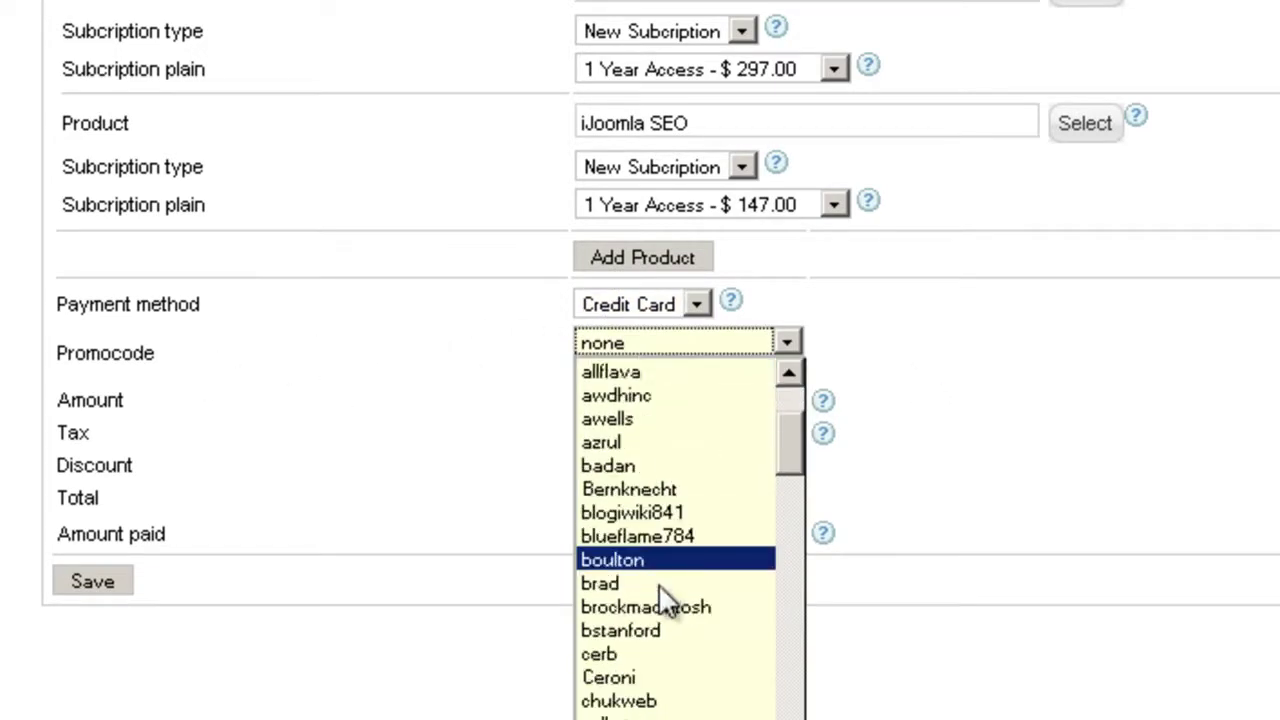
scroll(757, 437, "up", 8)
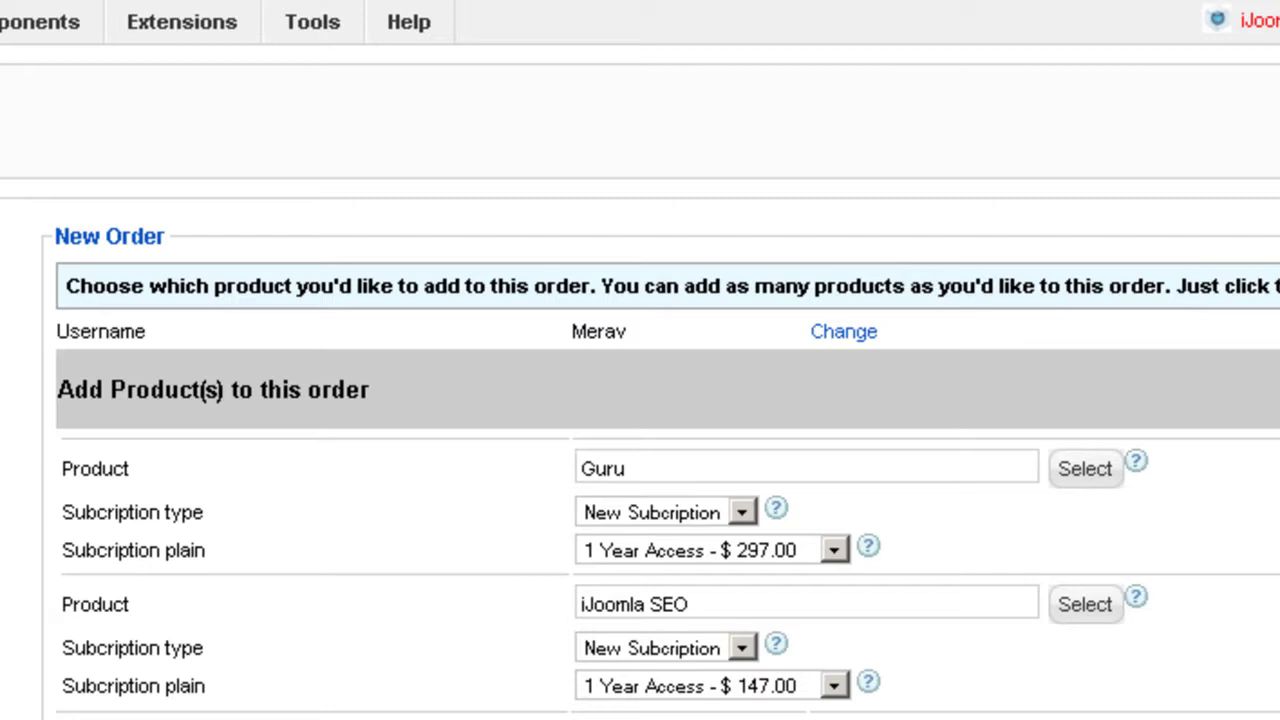
scroll(640, 400, "down", 5)
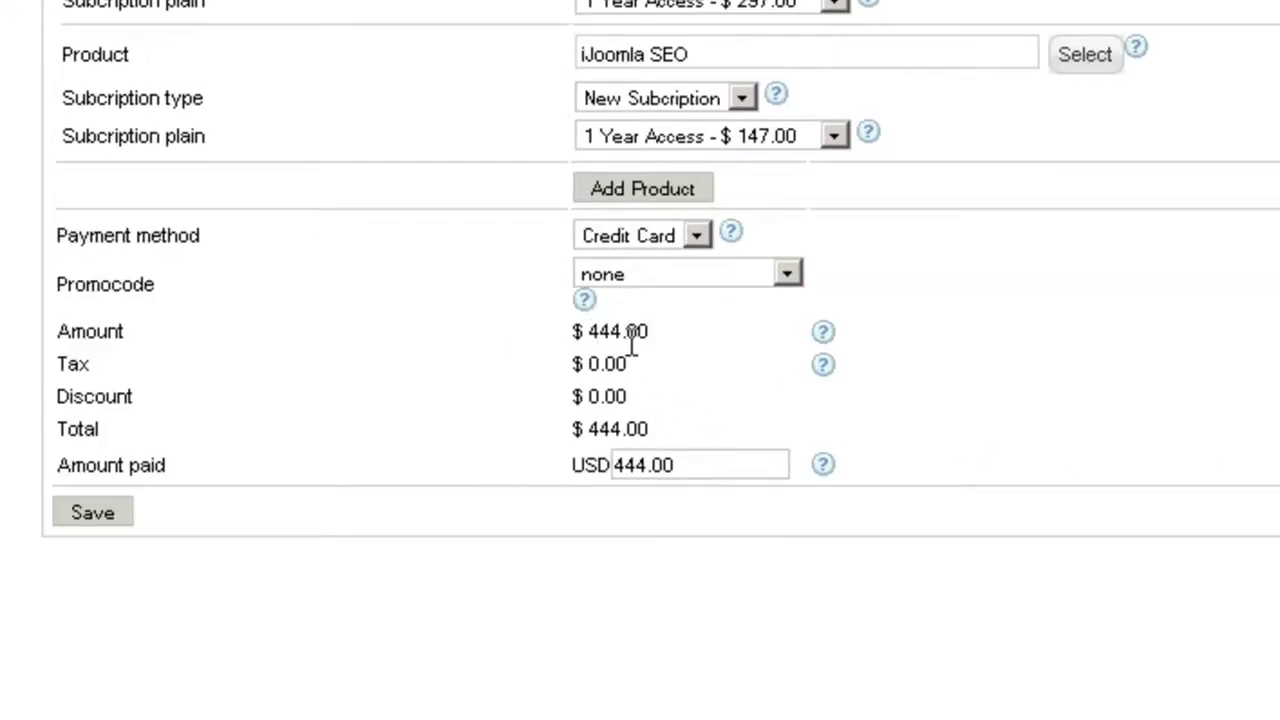
left_click(665, 285)
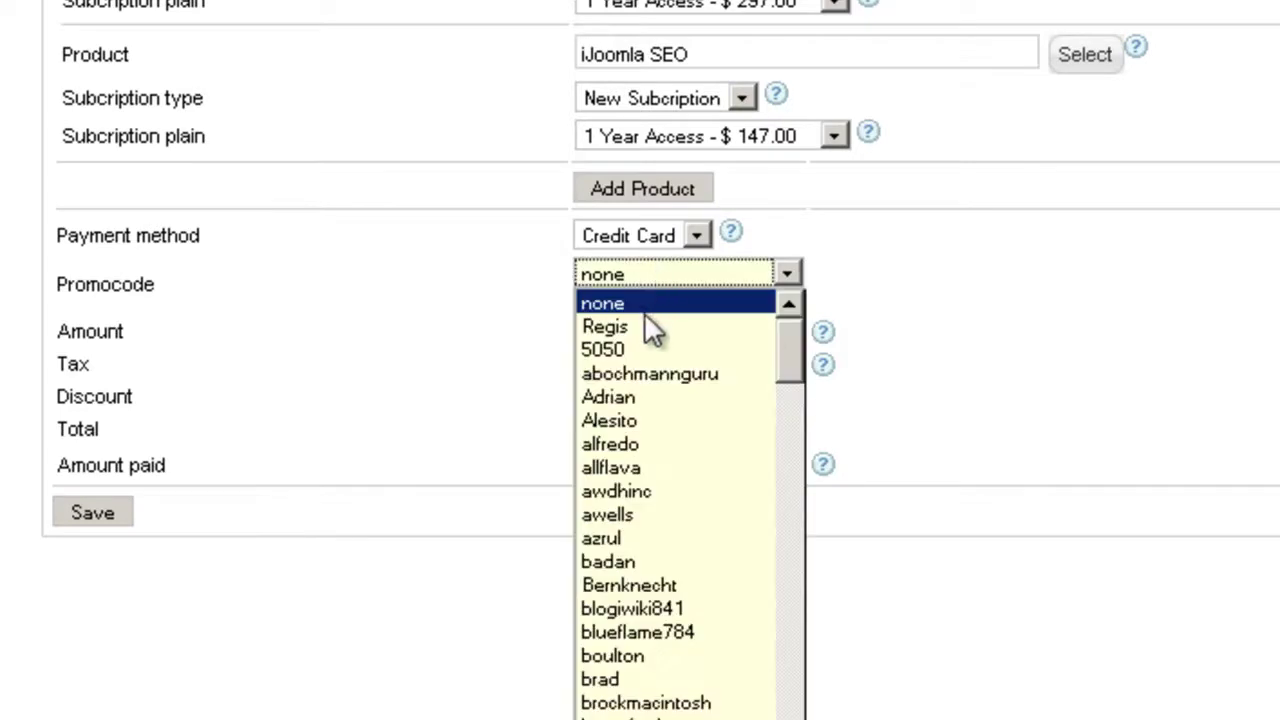
left_click(636, 347)
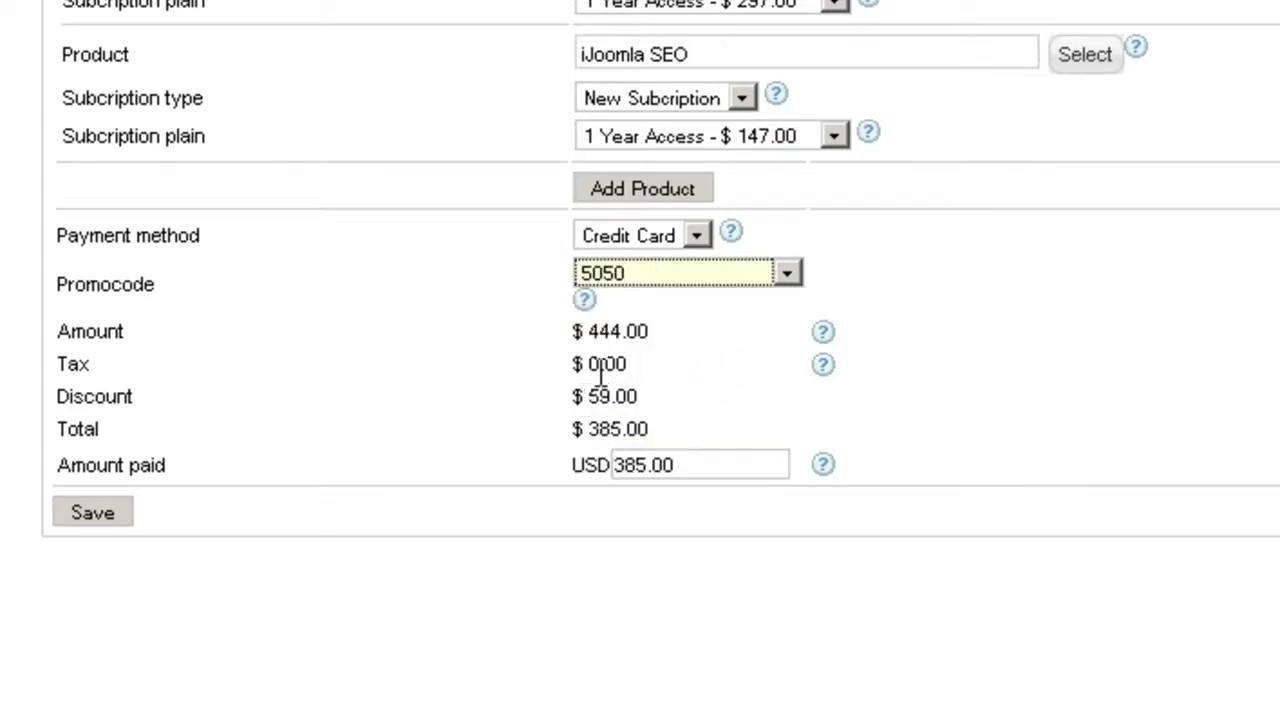
left_click_drag(586, 397, 643, 400)
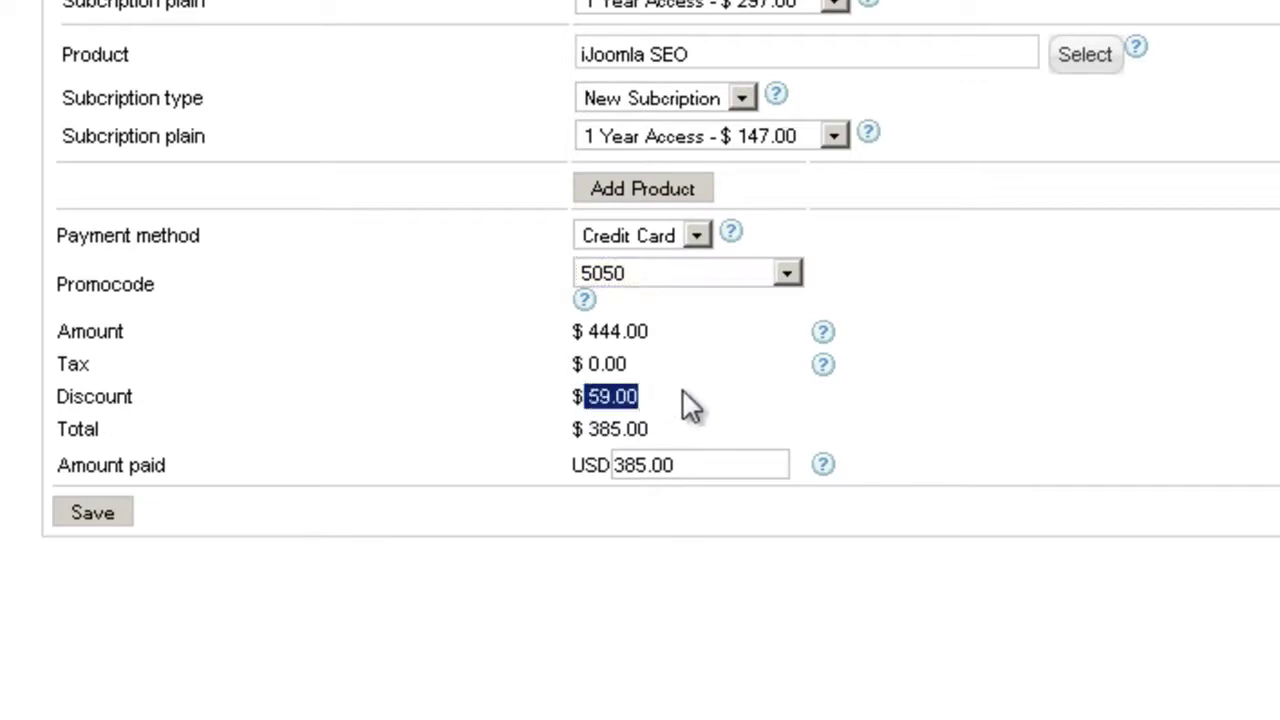
left_click(690, 405)
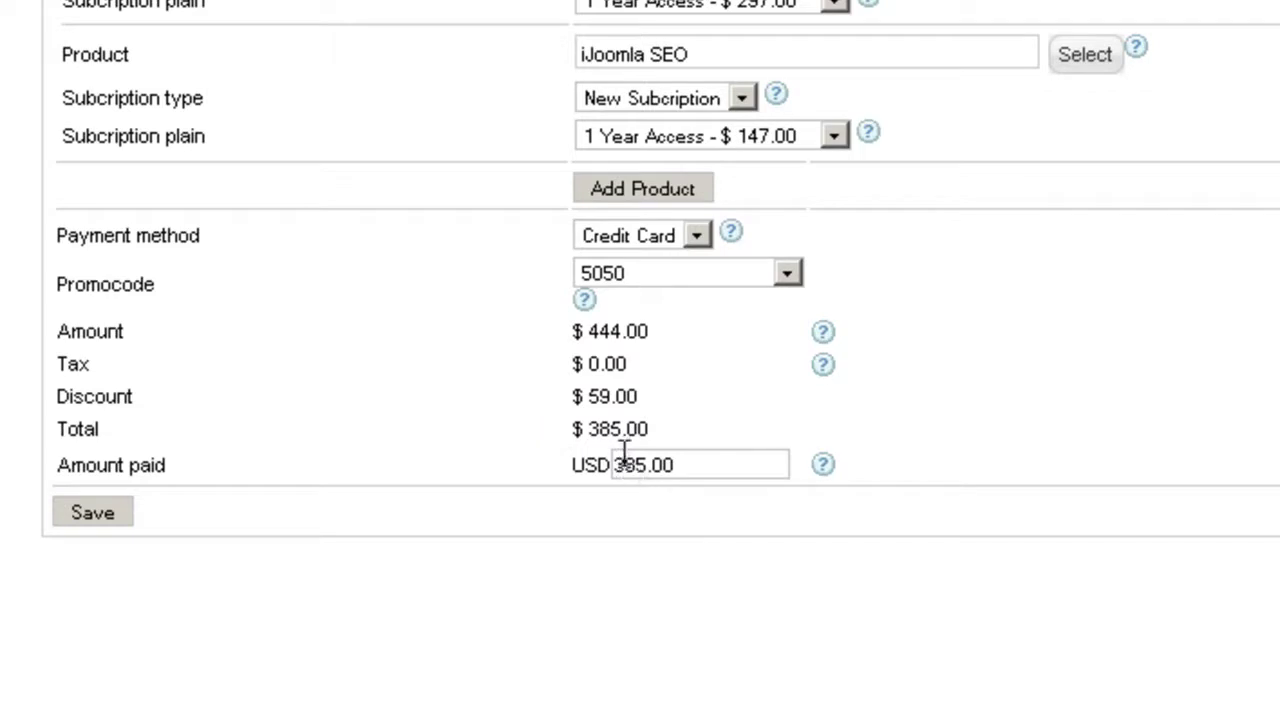
Change the amount paid from 385.00 to 0 and save the order.
left_click(680, 463)
double_click(688, 463)
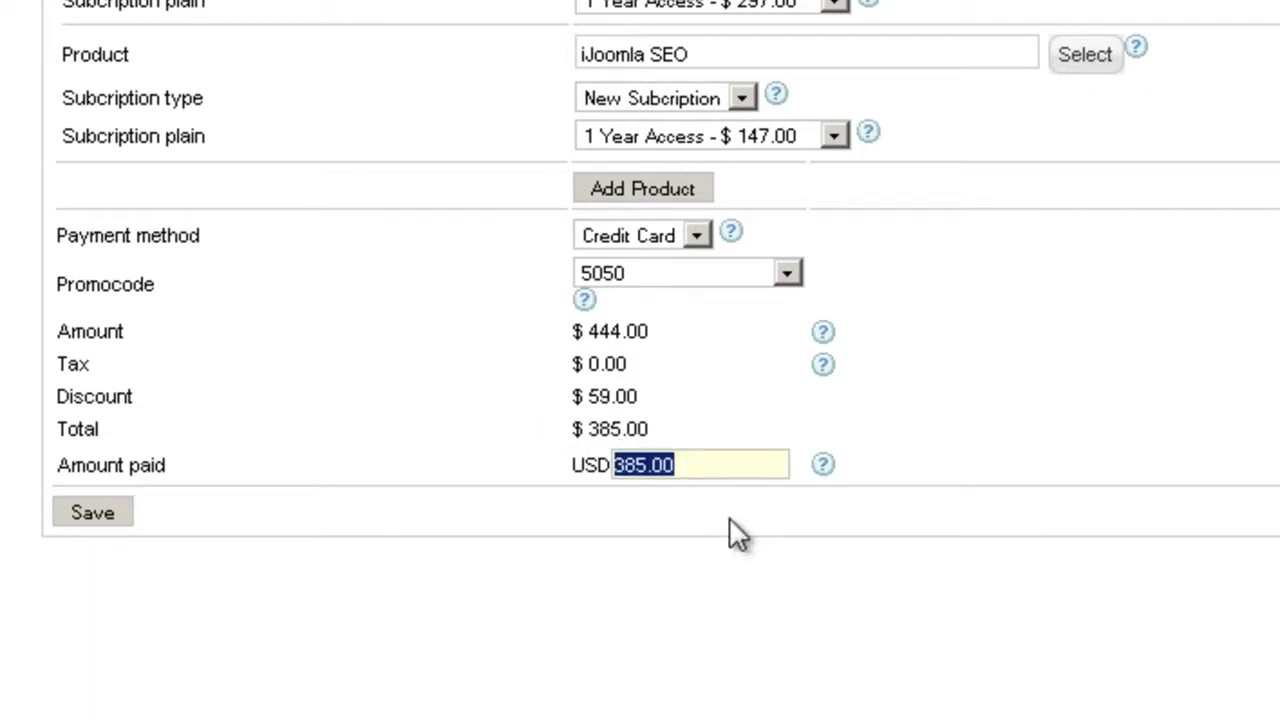
type("0")
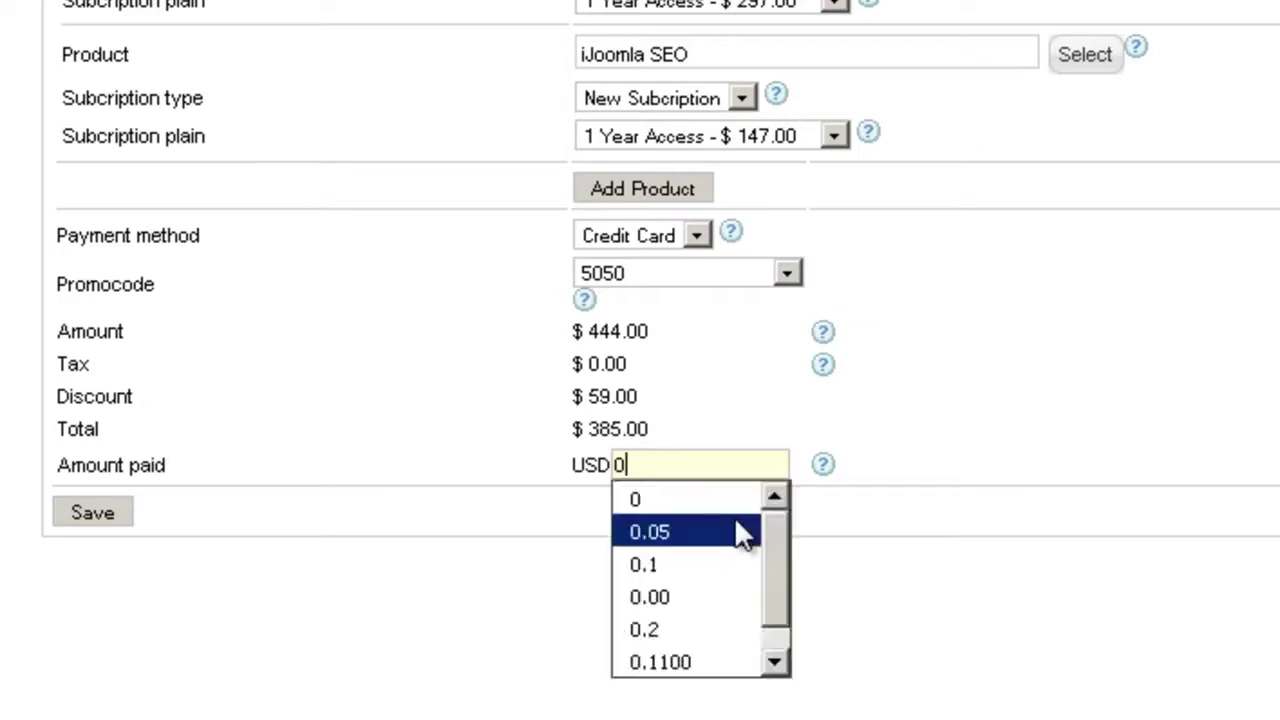
left_click(510, 489)
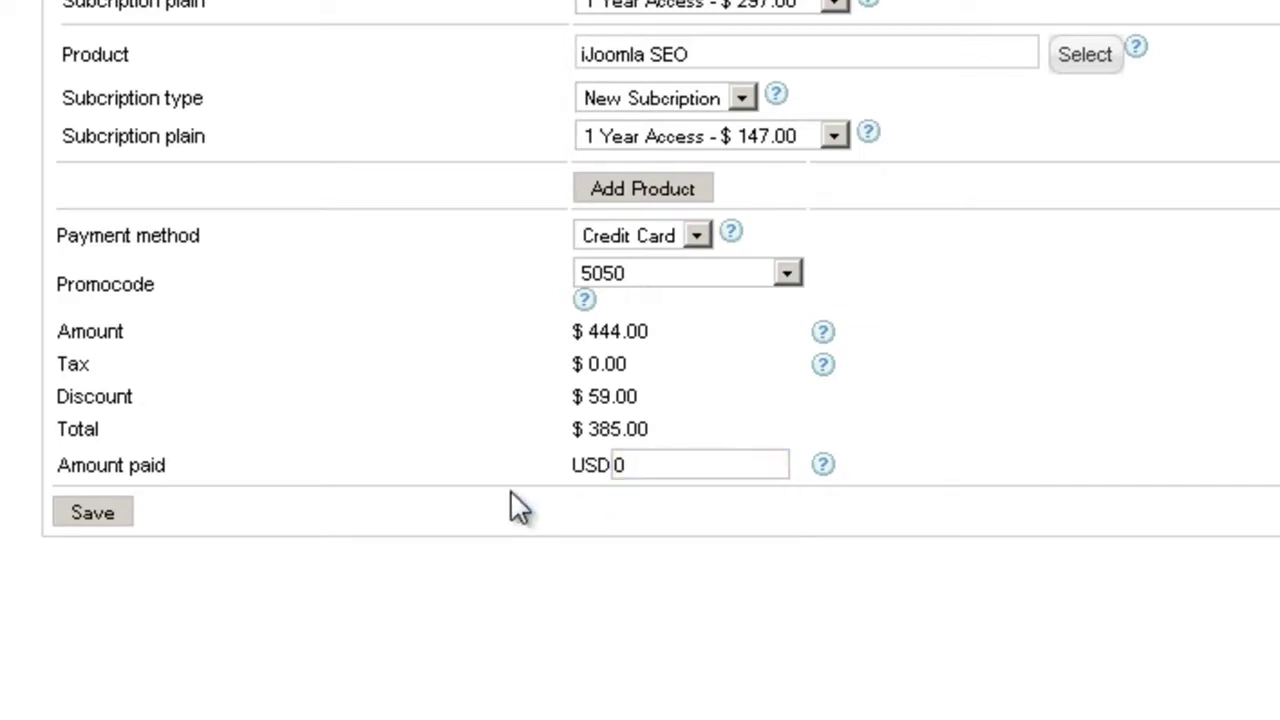
left_click(100, 513)
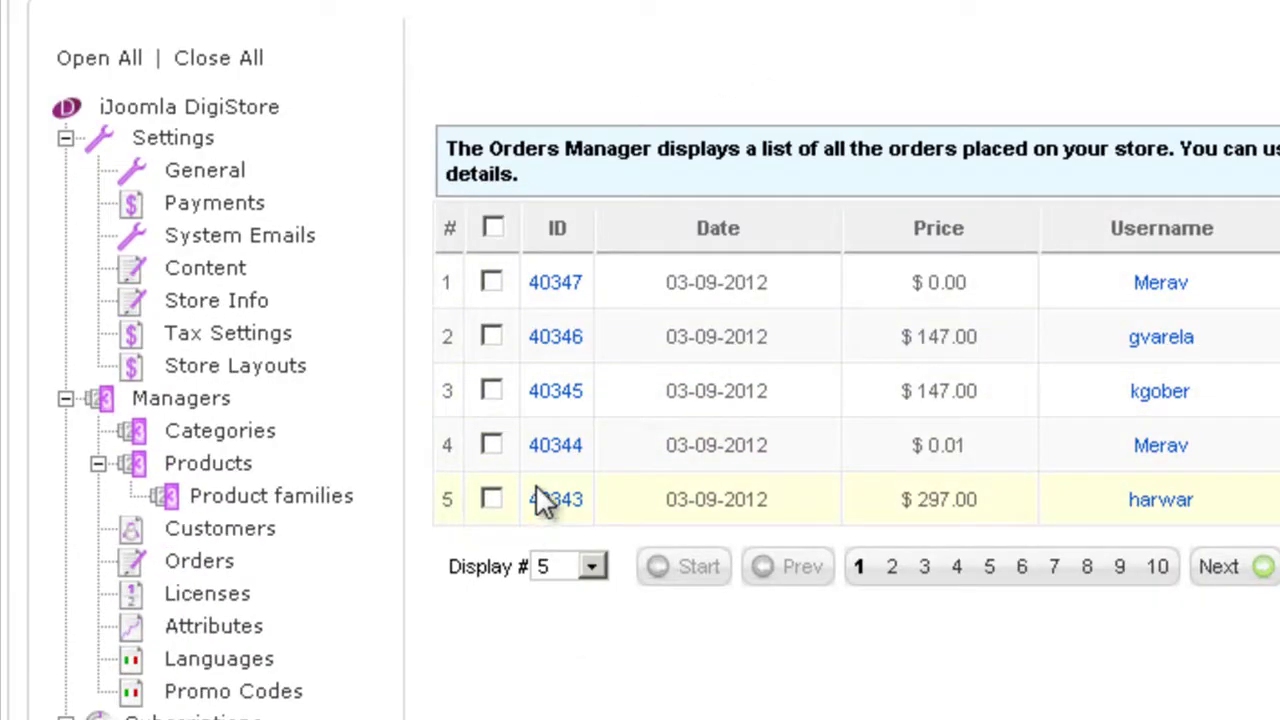
After reviewing new order 40347 at $0.00, open the Licenses Manager.
left_click(236, 598)
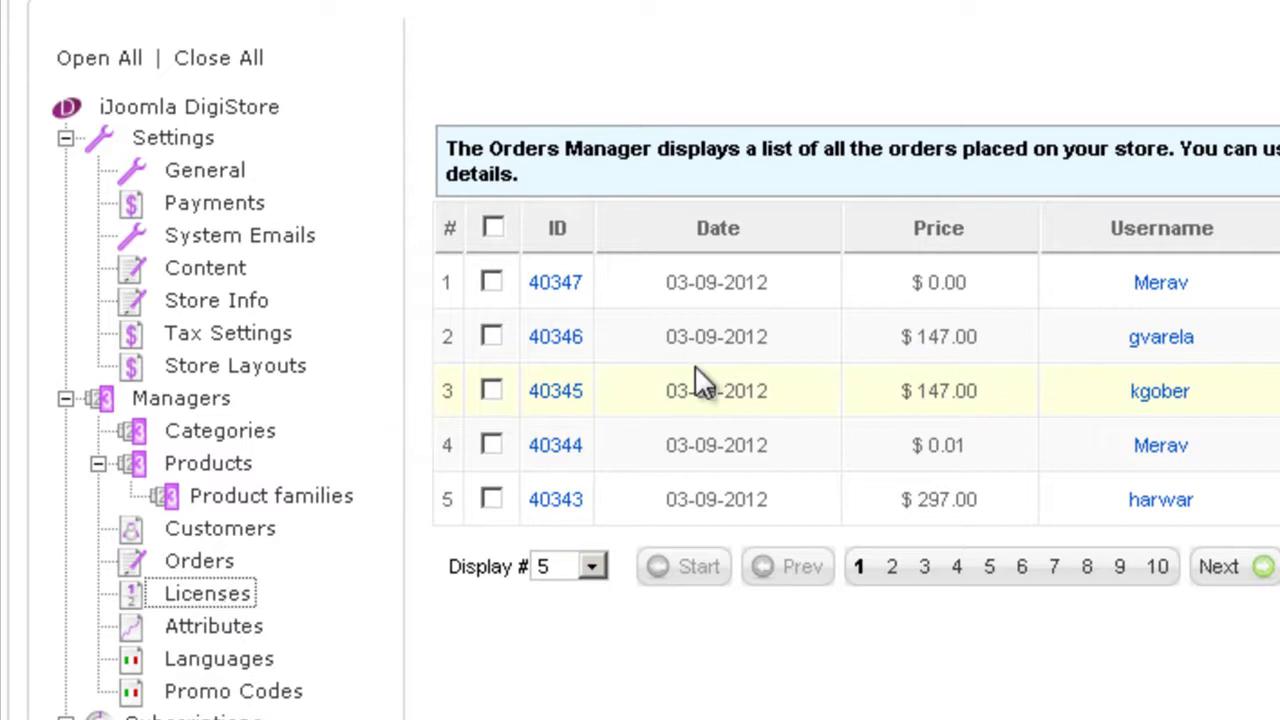